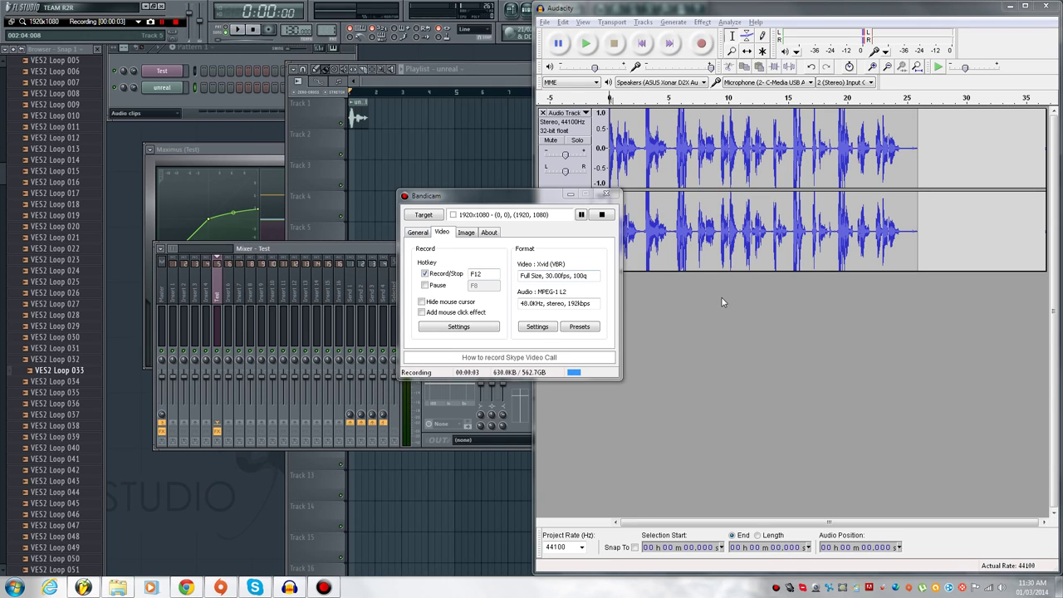
Step: Bring Audacity forward and briefly play the voice track from the start, then stop it
click(789, 366)
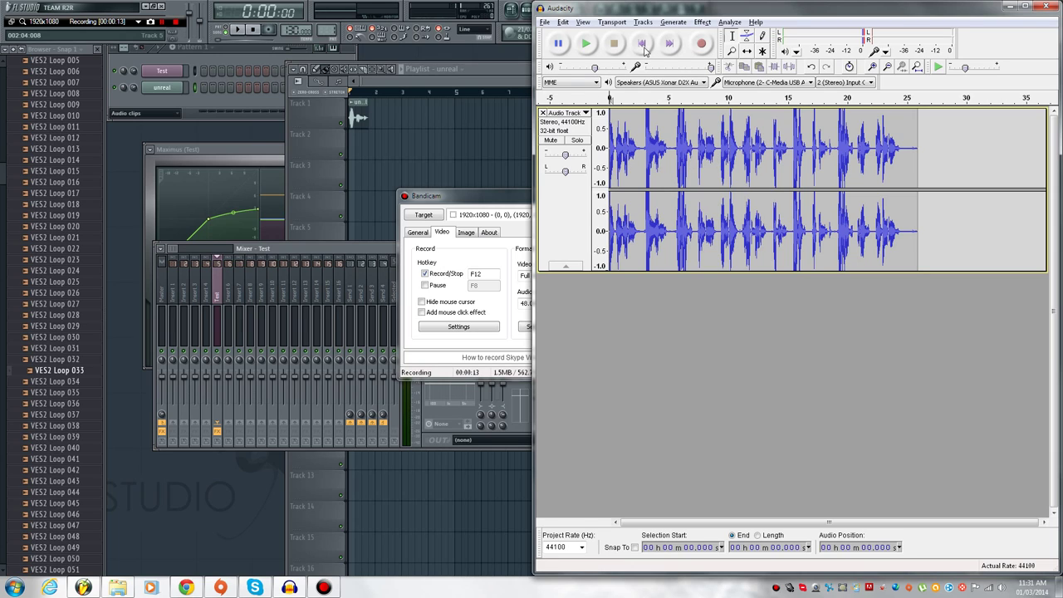
key(space)
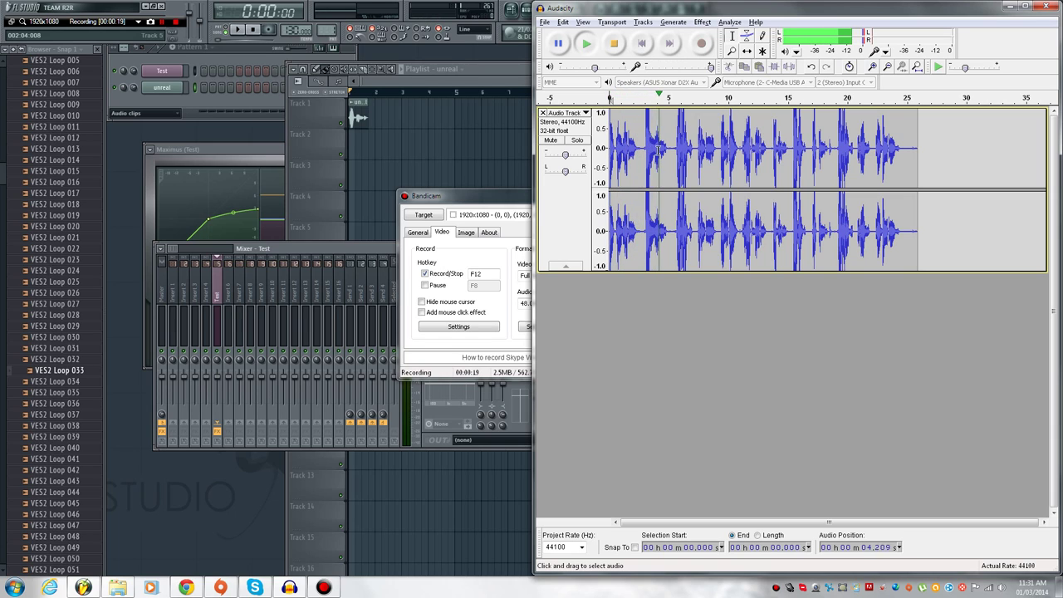
key(space)
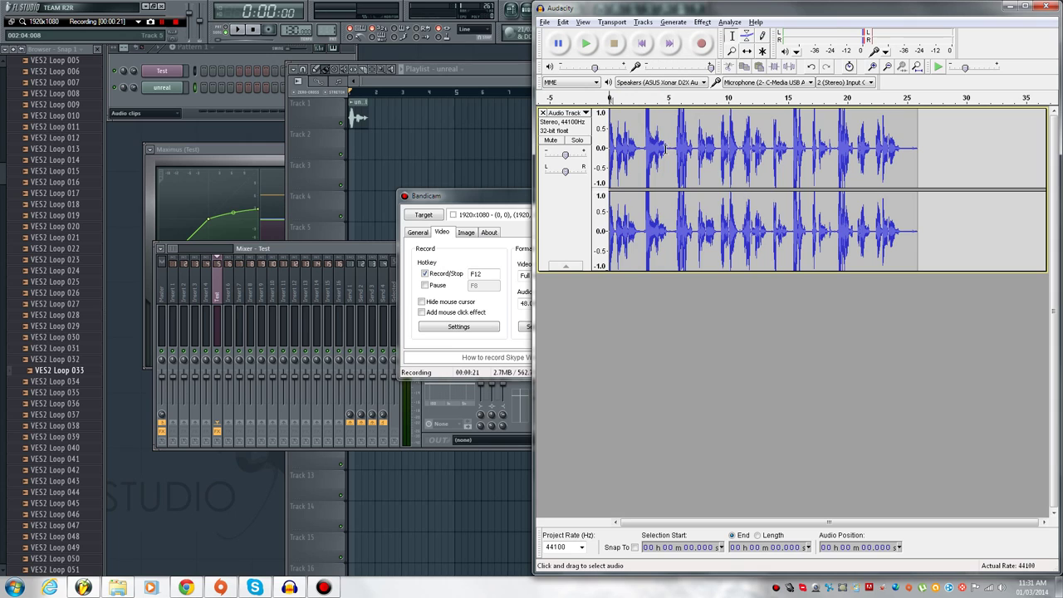
Step: Capture a noise profile from the quiet stretch around 2.4–3.1 seconds
scroll(642, 153, up, 3)
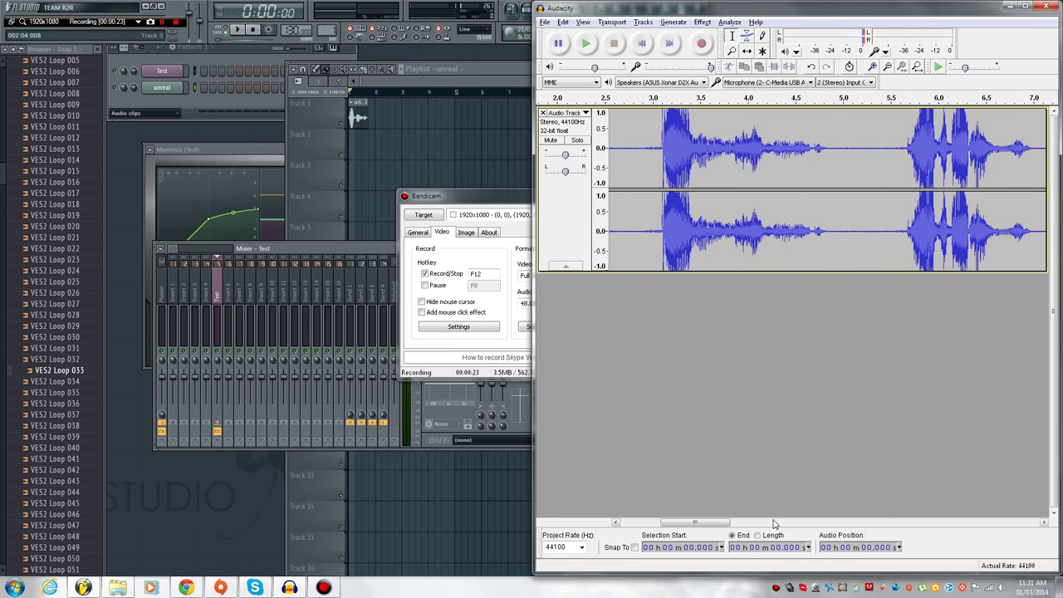
drag(698, 524, 677, 523)
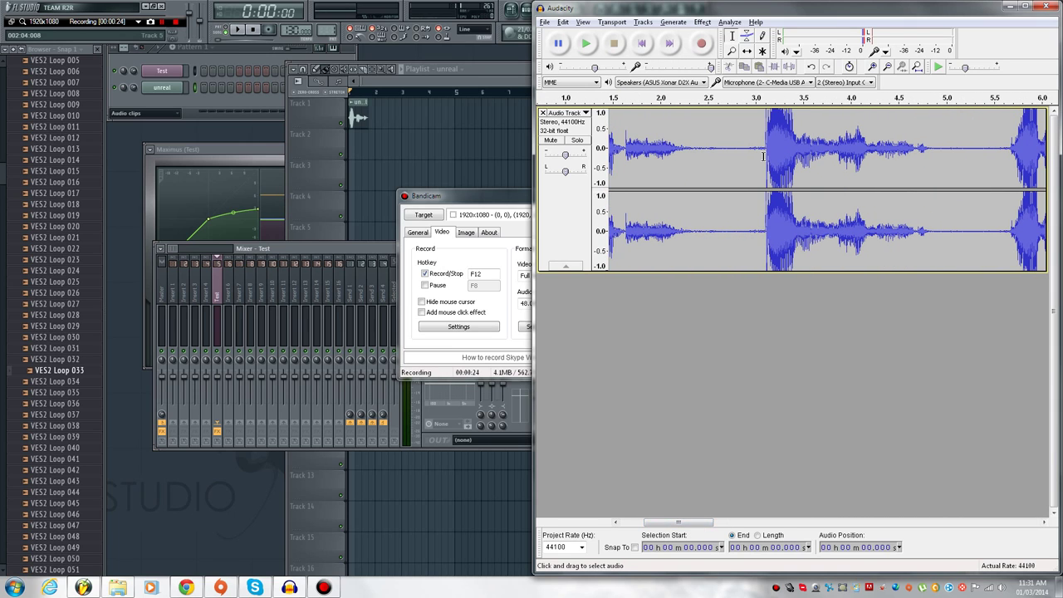
drag(764, 154, 698, 154)
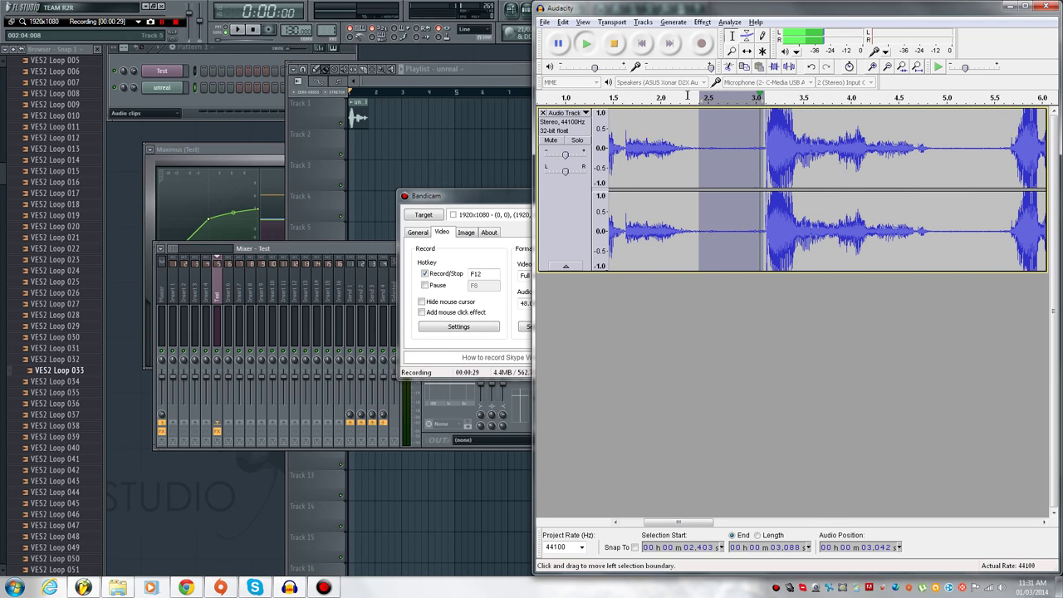
click(703, 22)
click(764, 230)
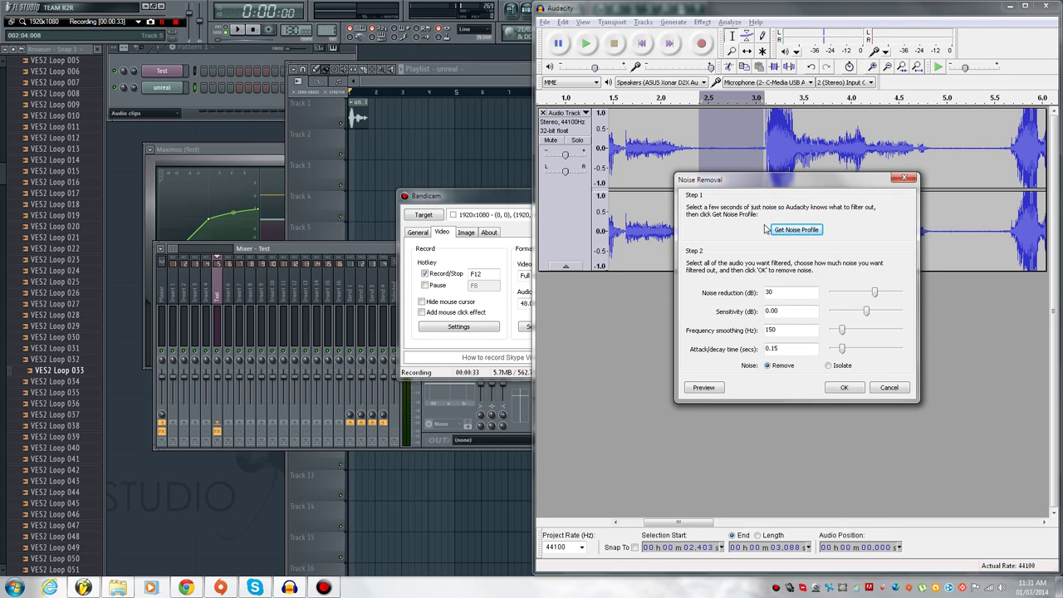
click(794, 232)
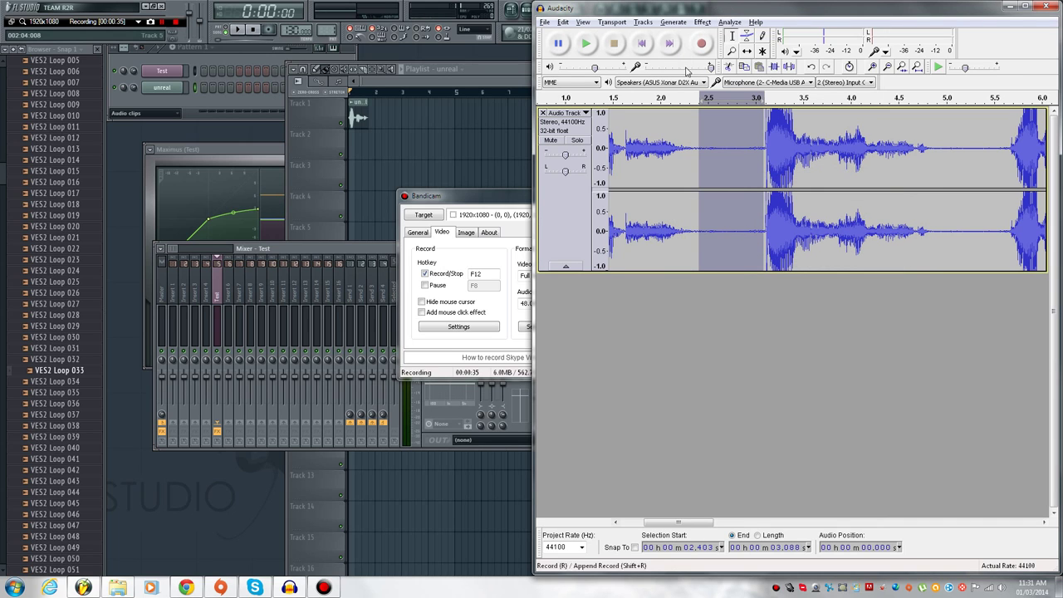
Step: Apply Noise Removal to the entire voice clip
key(ctrl+a)
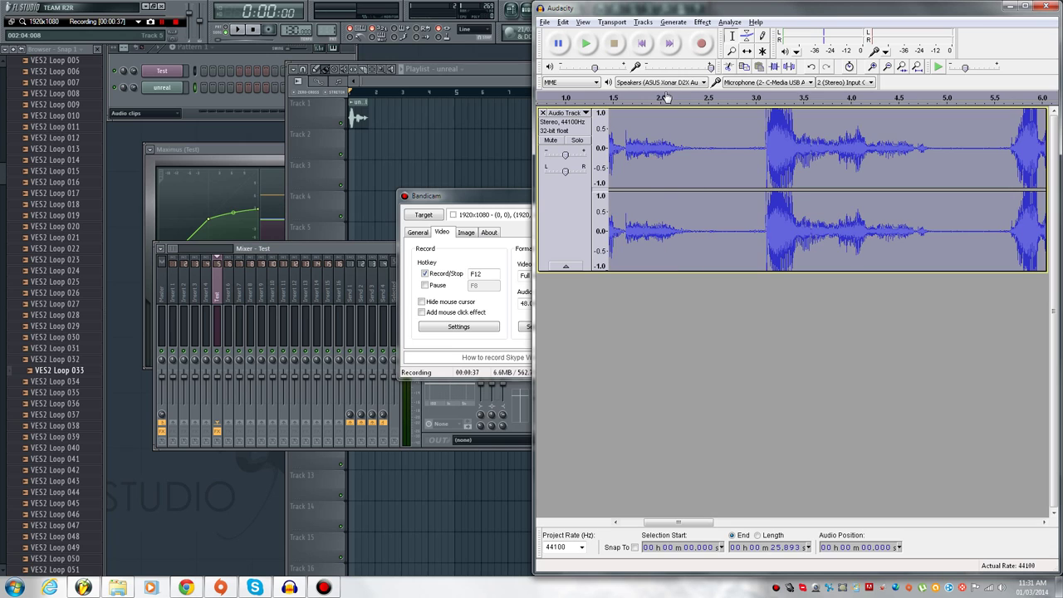
click(703, 22)
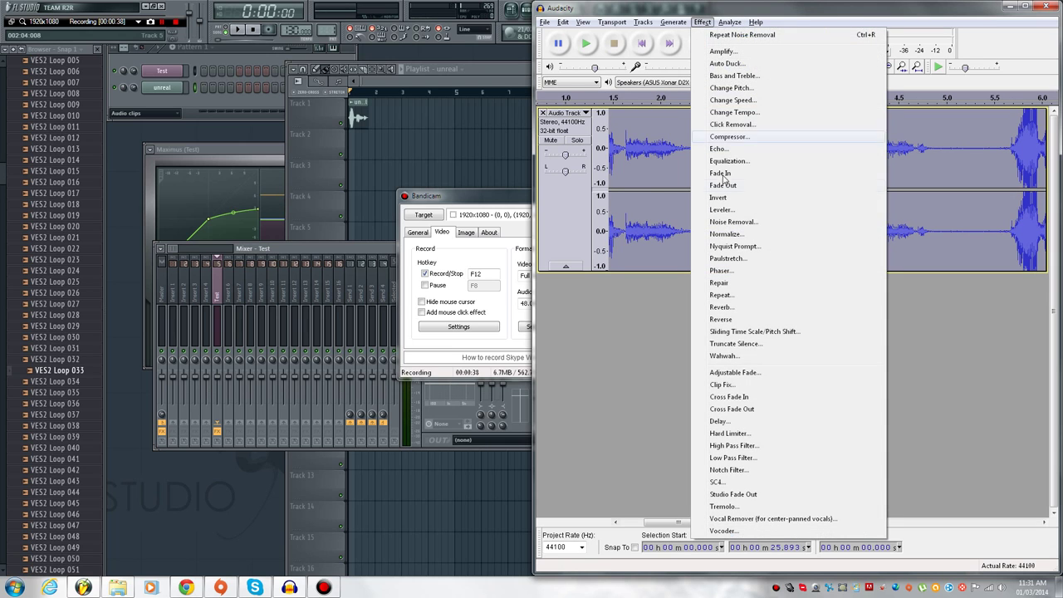
click(751, 223)
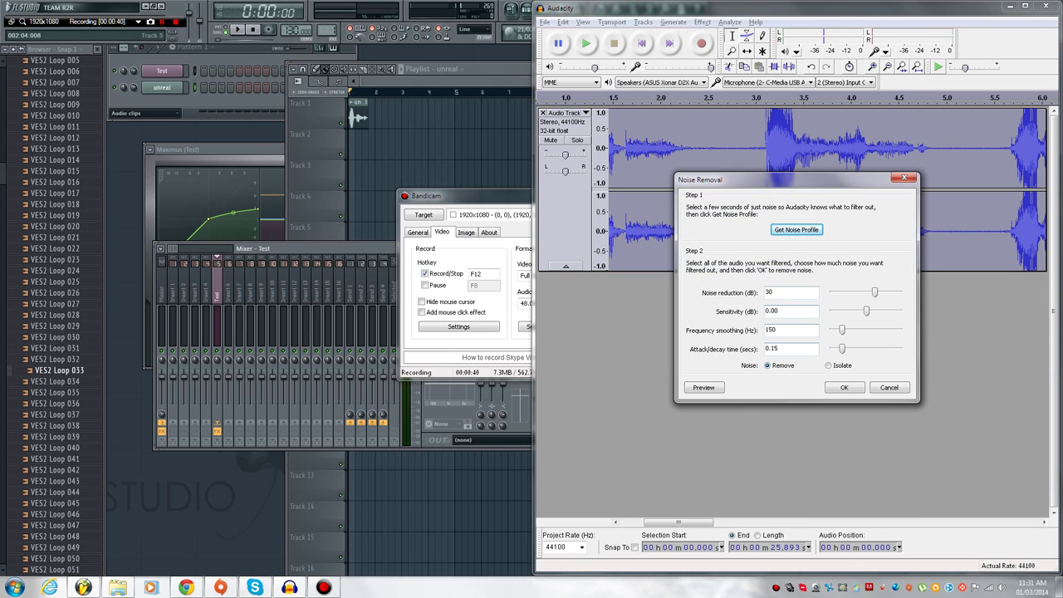
click(853, 391)
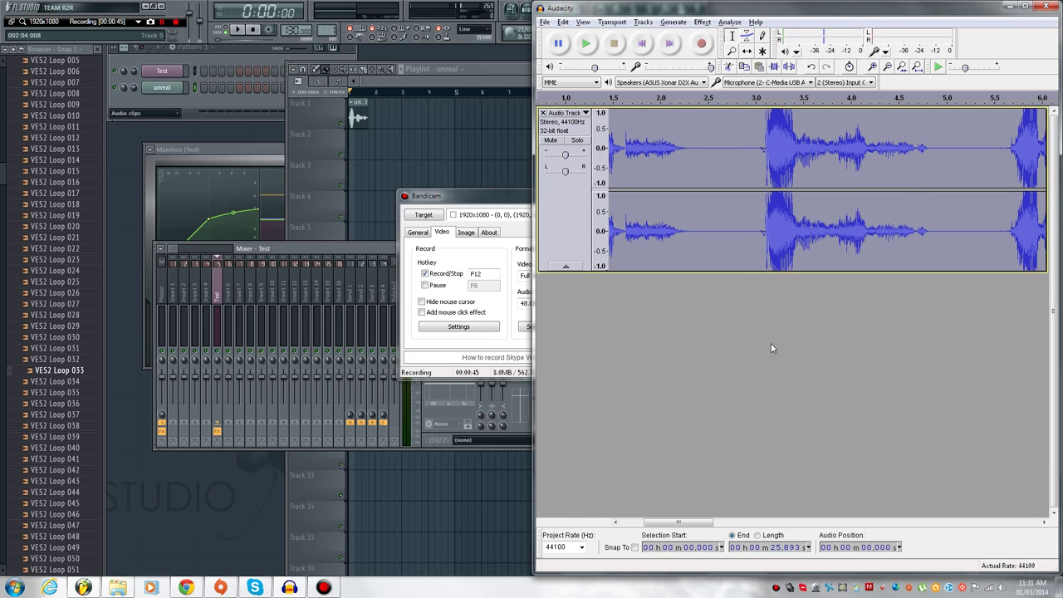
Step: Export the cleaned clip as a WAV into Music > Youtube Tutorial, keeping the default metadata
click(544, 23)
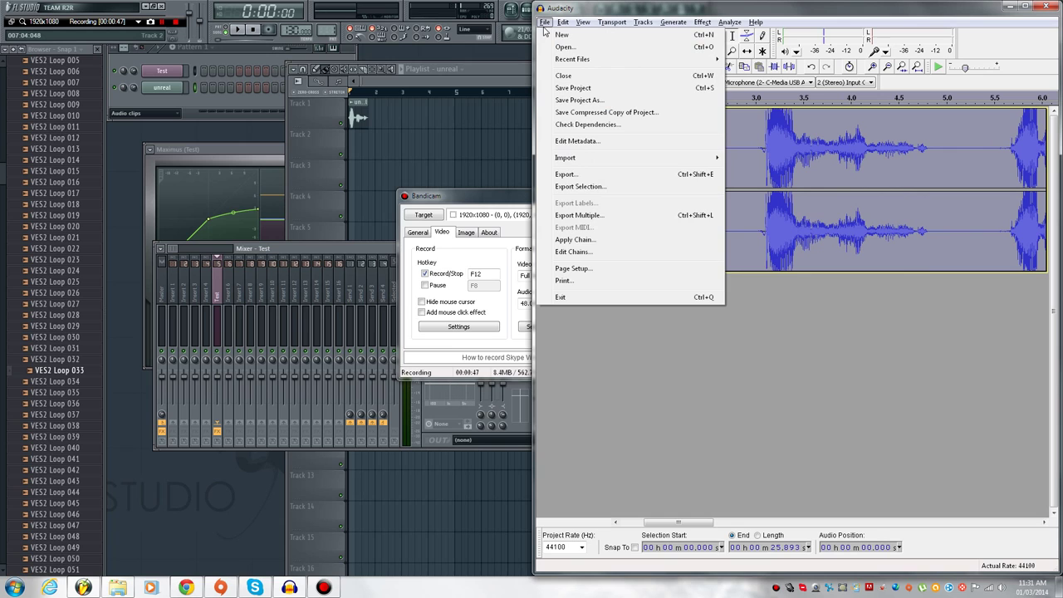
click(570, 172)
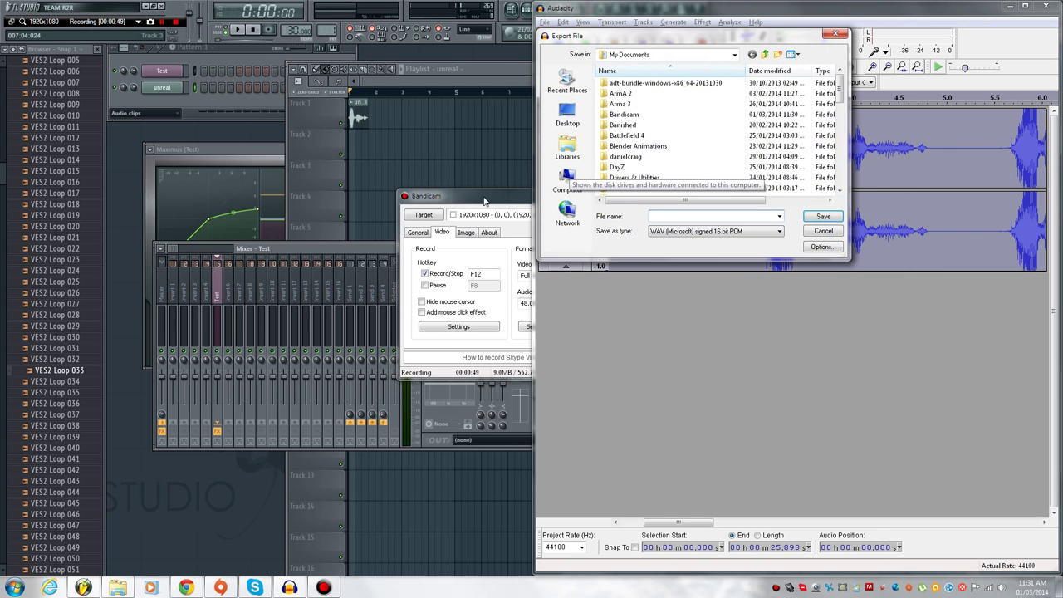
click(568, 150)
double_click(678, 93)
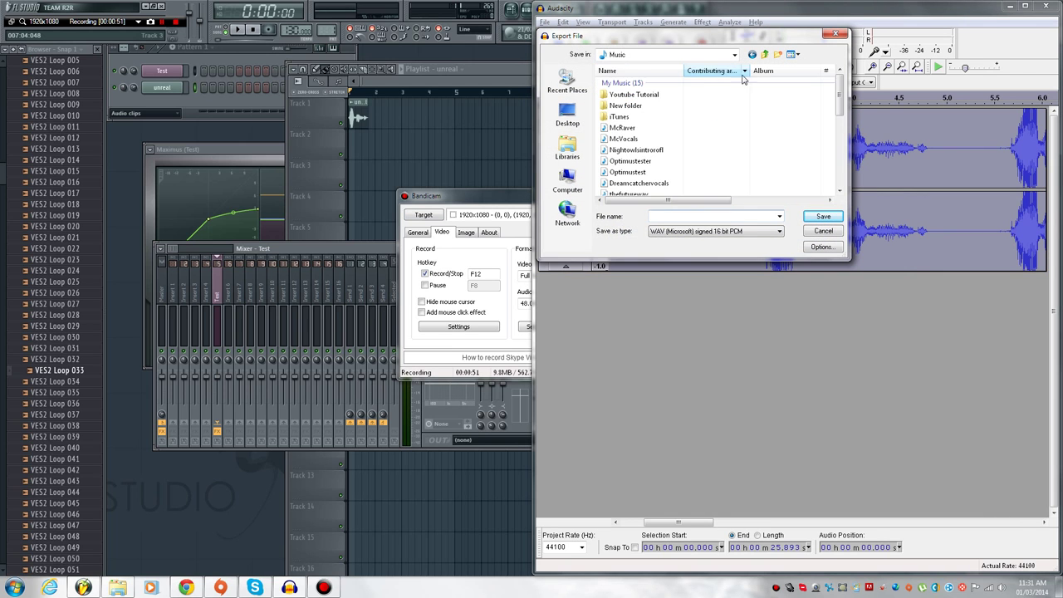
double_click(652, 97)
click(679, 218)
text(test)
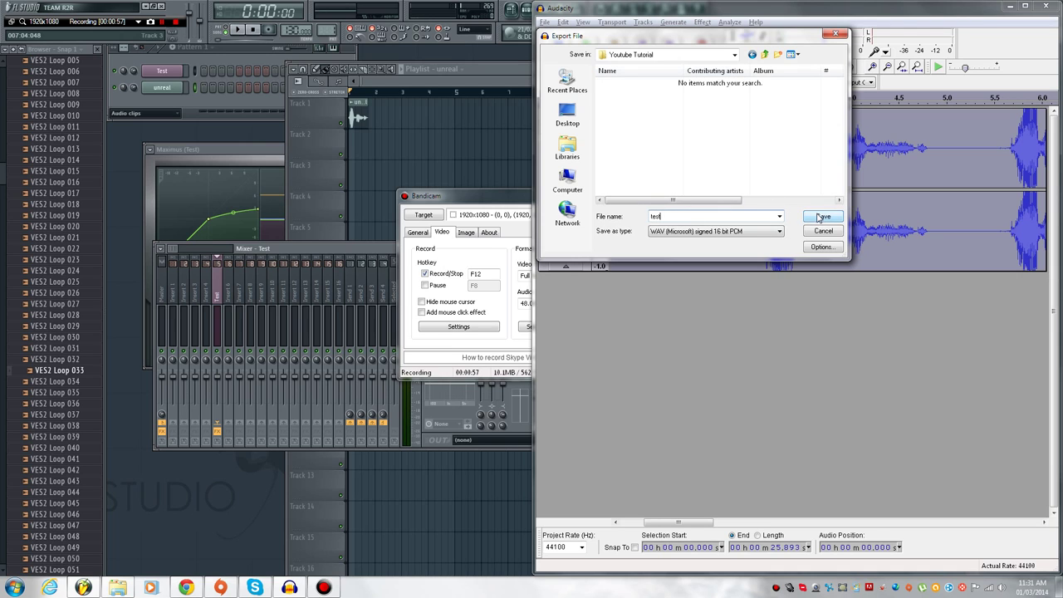
click(822, 217)
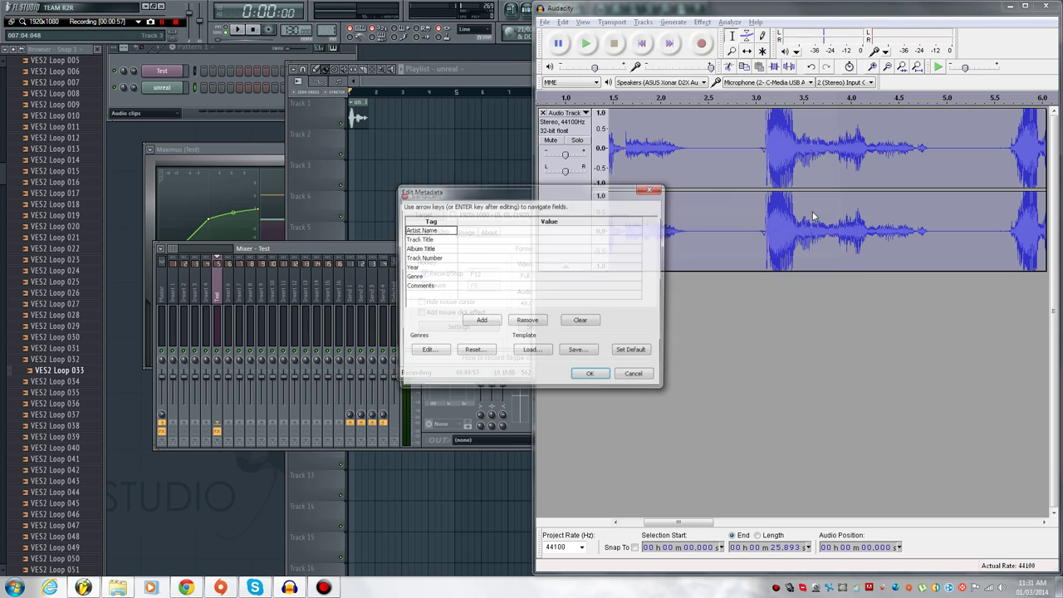
click(606, 379)
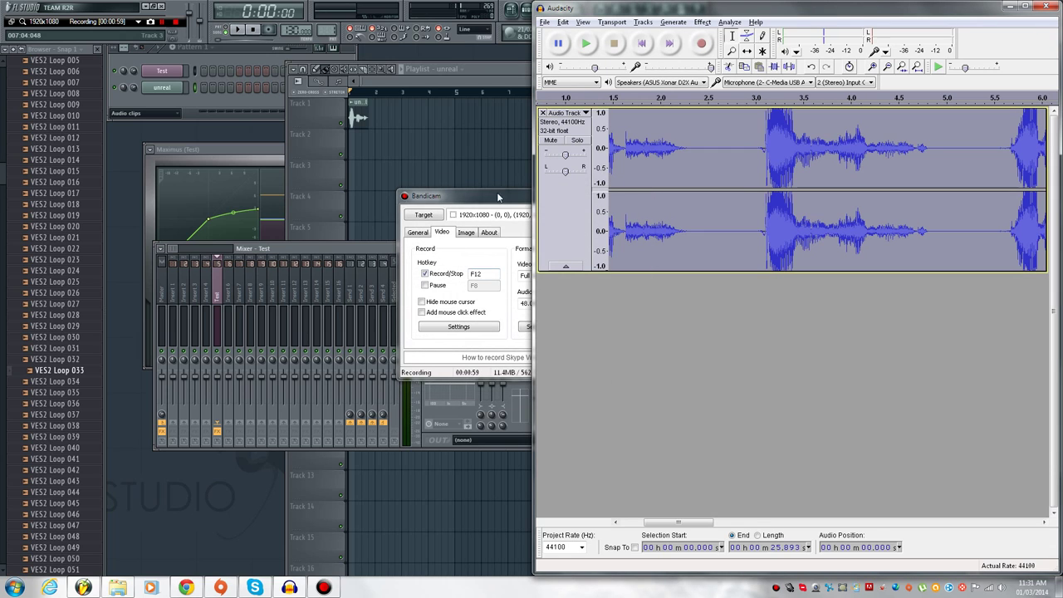
Step: Find the exported test file in Explorer under Music > Youtube Tutorial
click(193, 472)
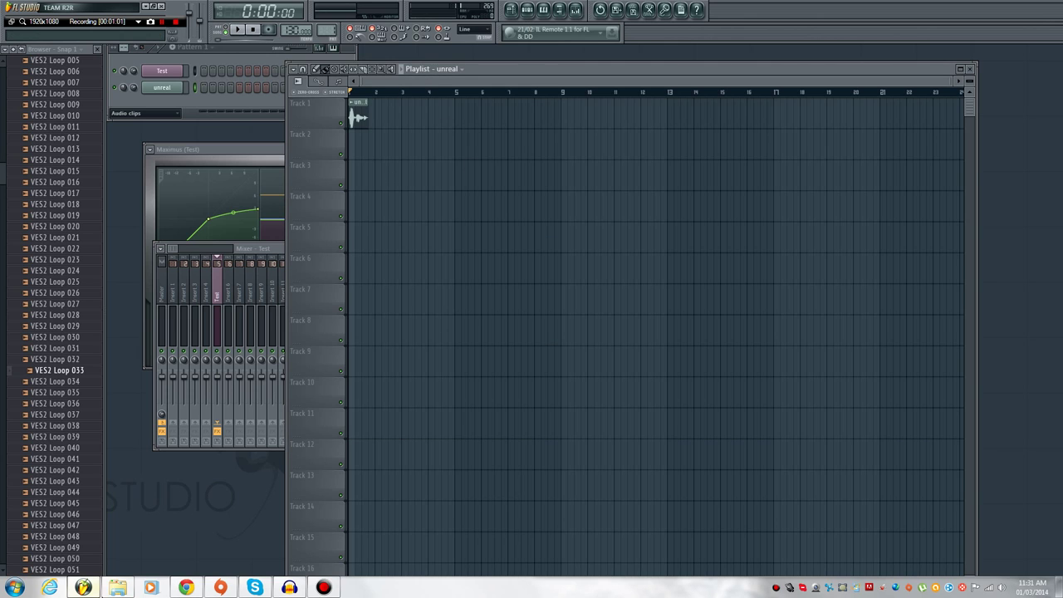
click(117, 588)
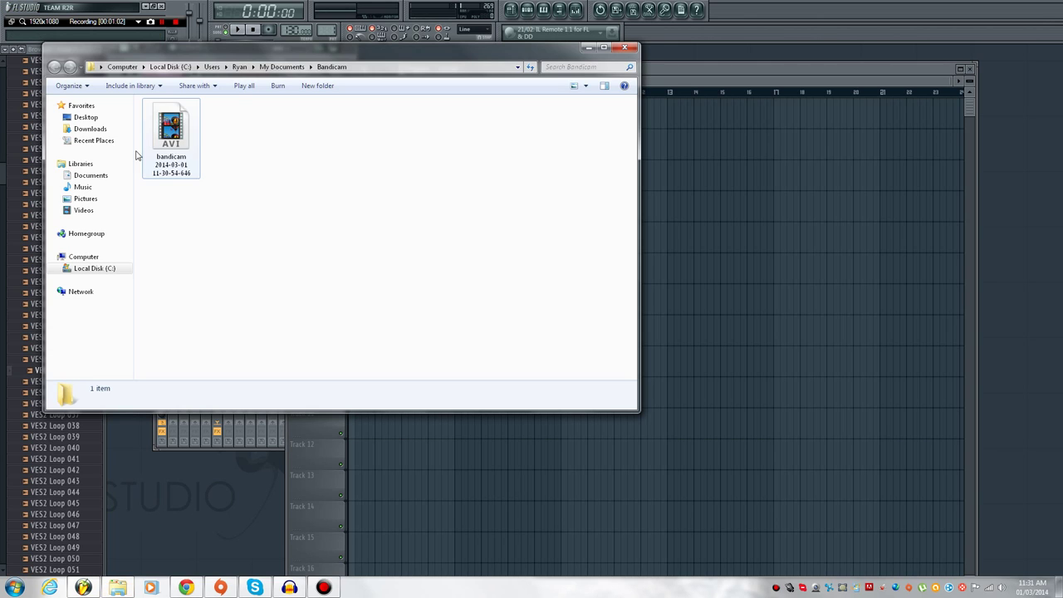
click(83, 186)
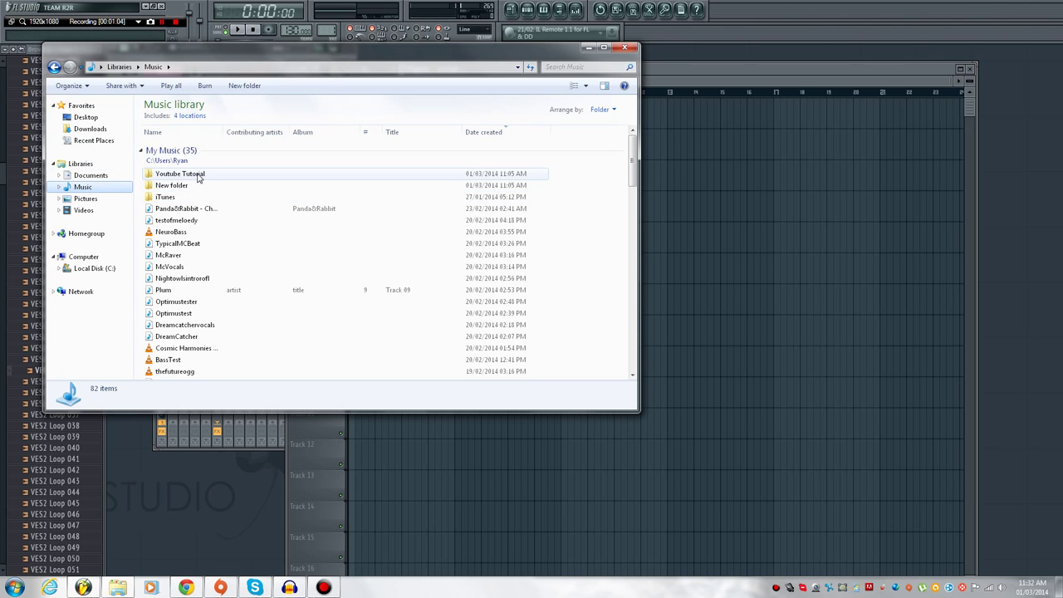
double_click(198, 177)
click(158, 149)
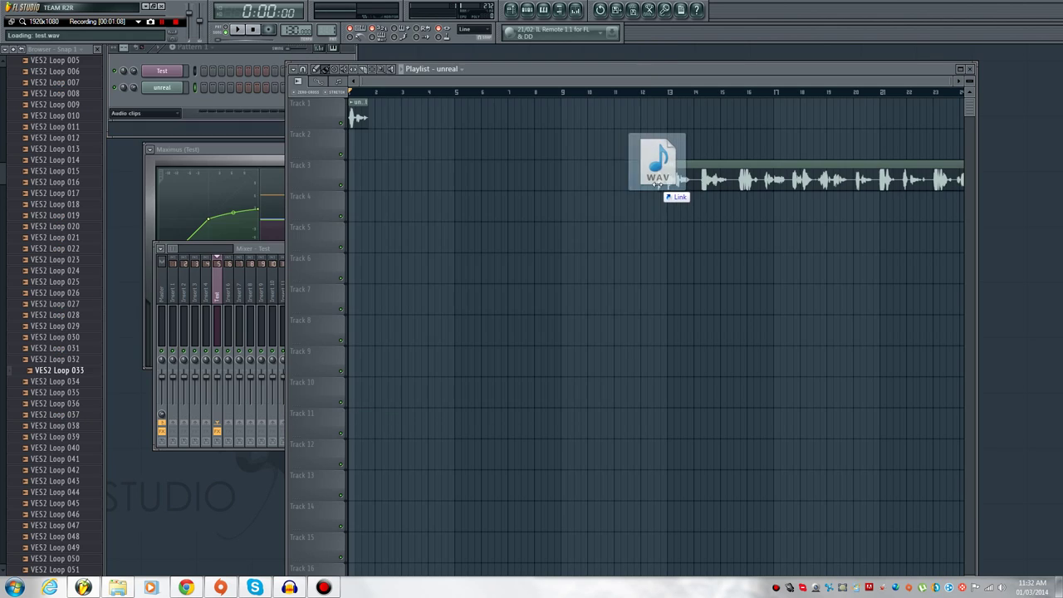
Step: Drag the test clip into the FL Studio playlist at the start of Track 1
mouse_move(302, 148)
mouse_down()
mouse_move(653, 166)
mouse_move(397, 156)
mouse_move(442, 128)
mouse_up()
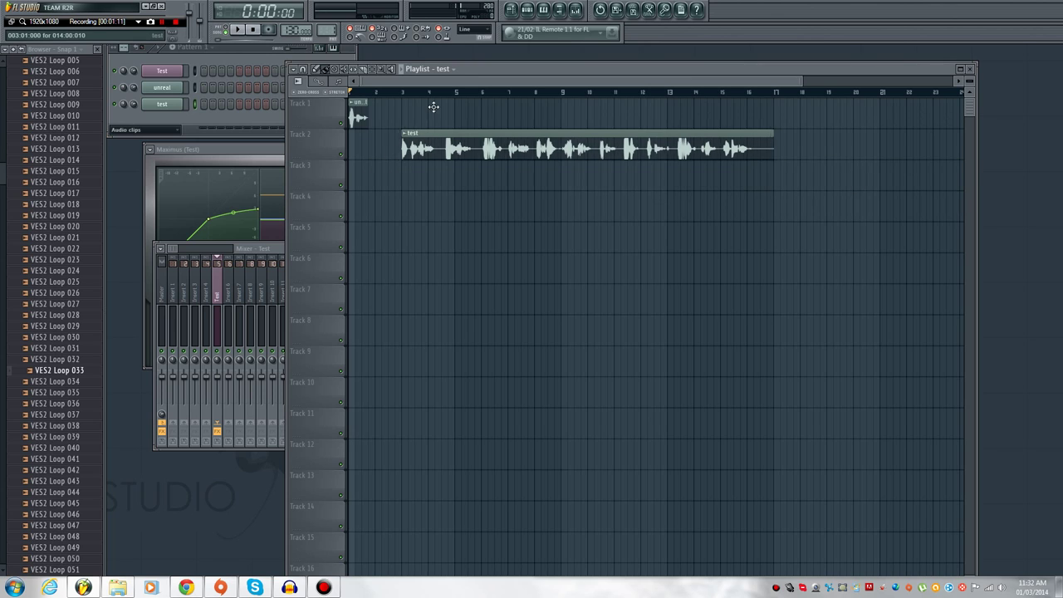
drag(369, 114, 806, 114)
drag(521, 147, 458, 117)
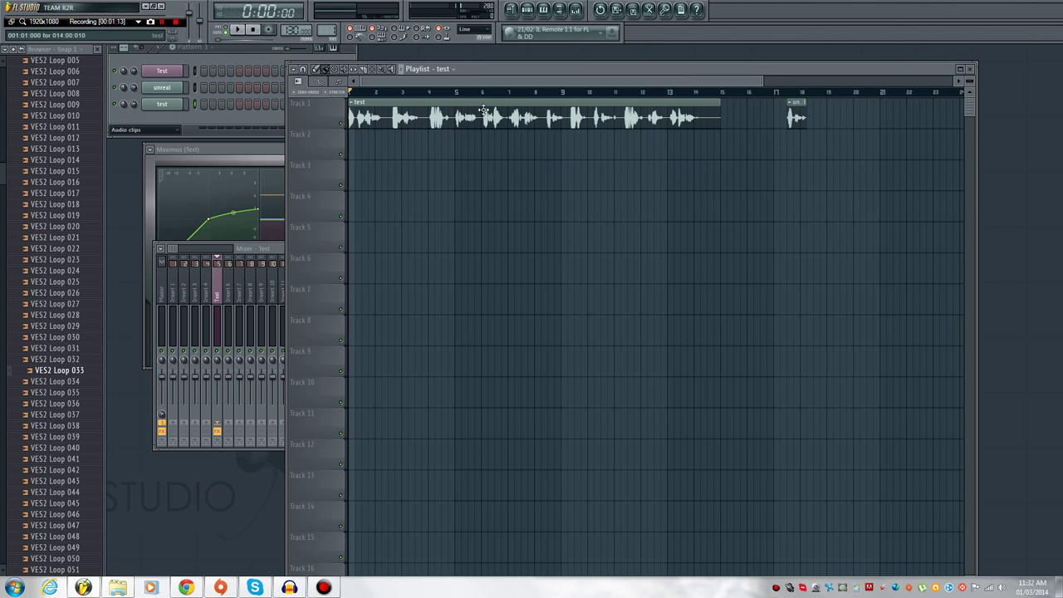
Step: Route the test channel to mixer Insert 6
double_click(458, 117)
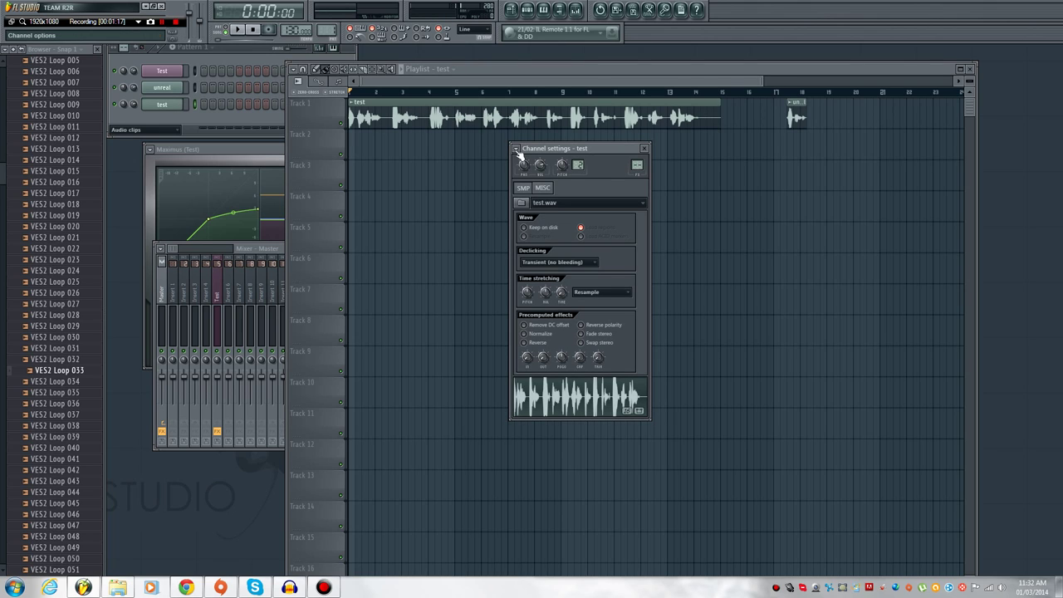
click(516, 150)
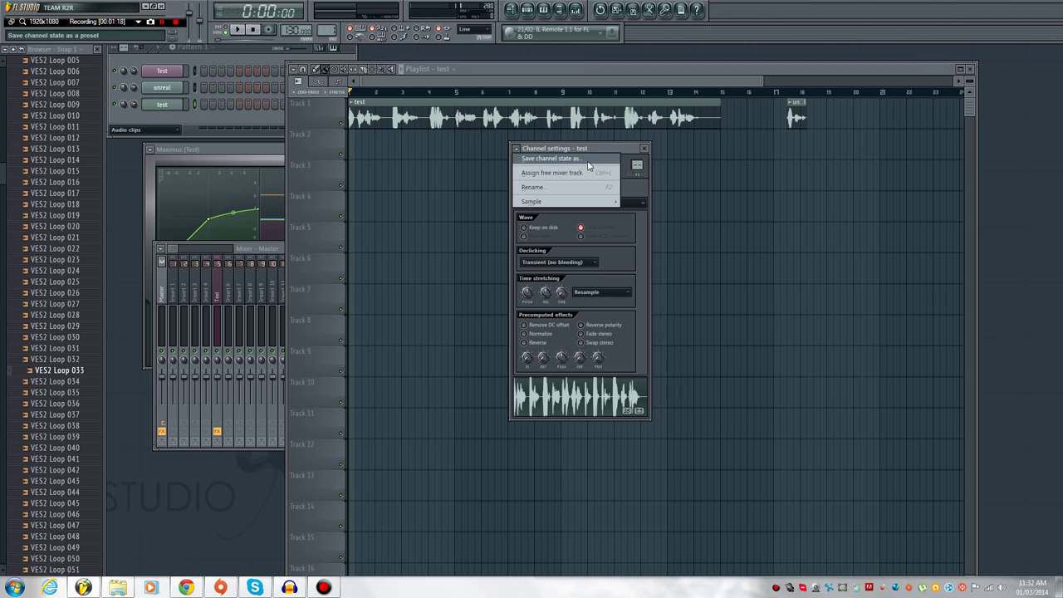
click(548, 164)
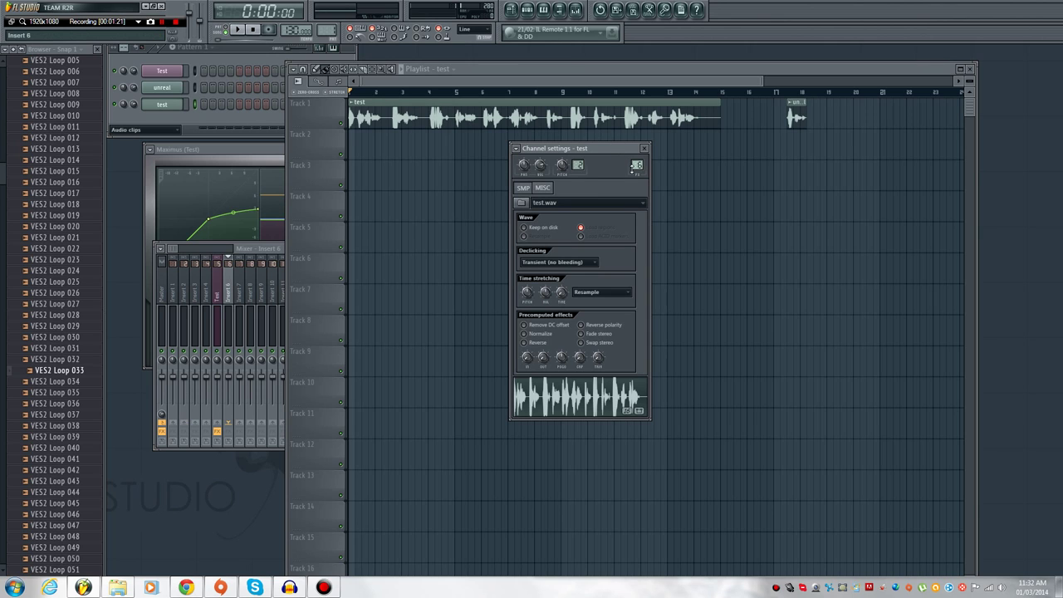
Step: Load Fruity Bass Boost and Maximus into Insert 6's first two effect slots
click(233, 289)
click(426, 276)
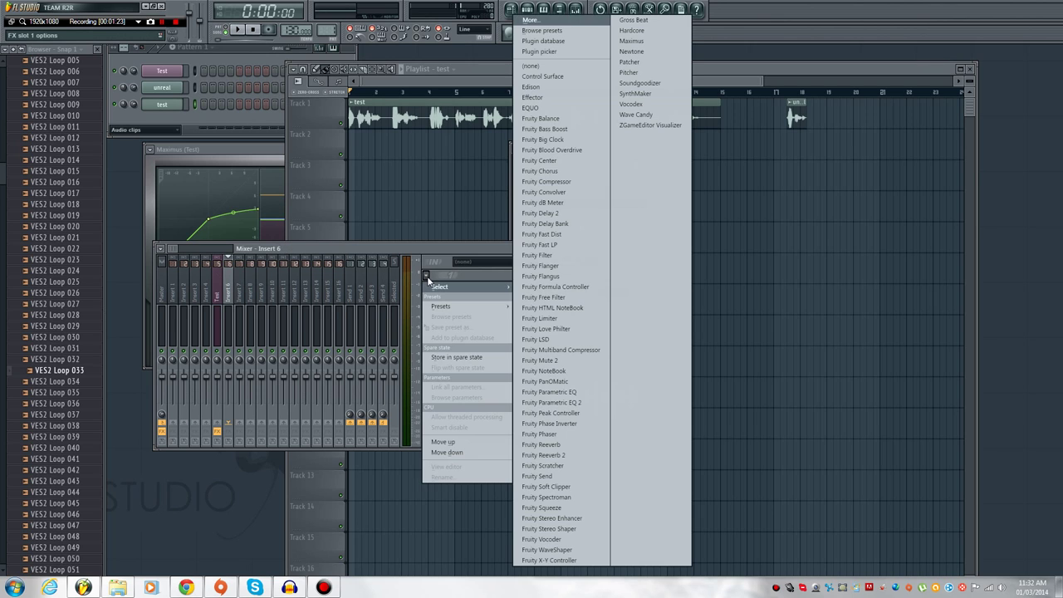
click(544, 128)
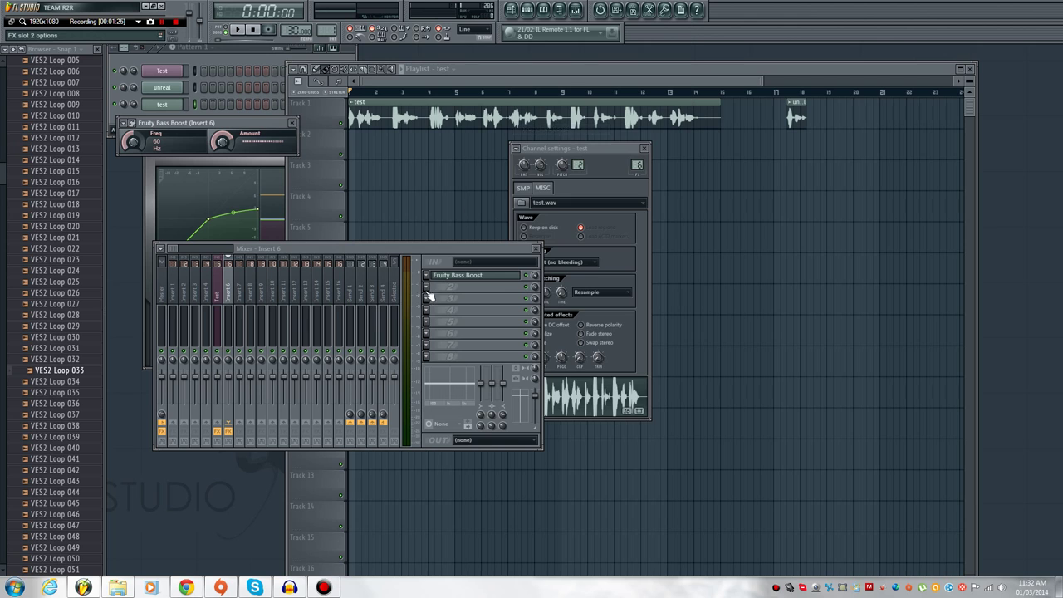
click(427, 292)
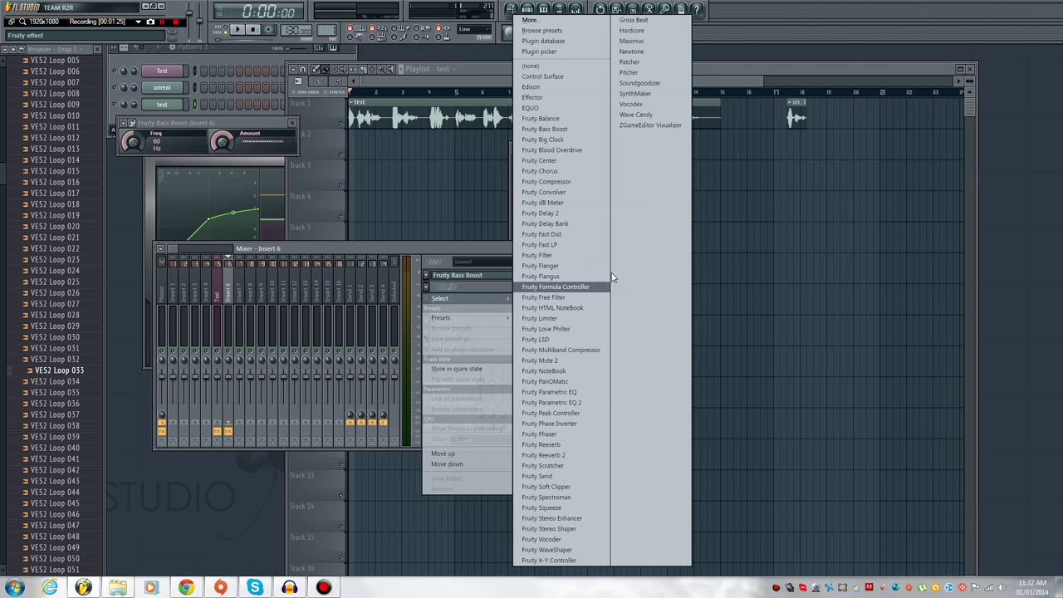
click(635, 41)
click(480, 153)
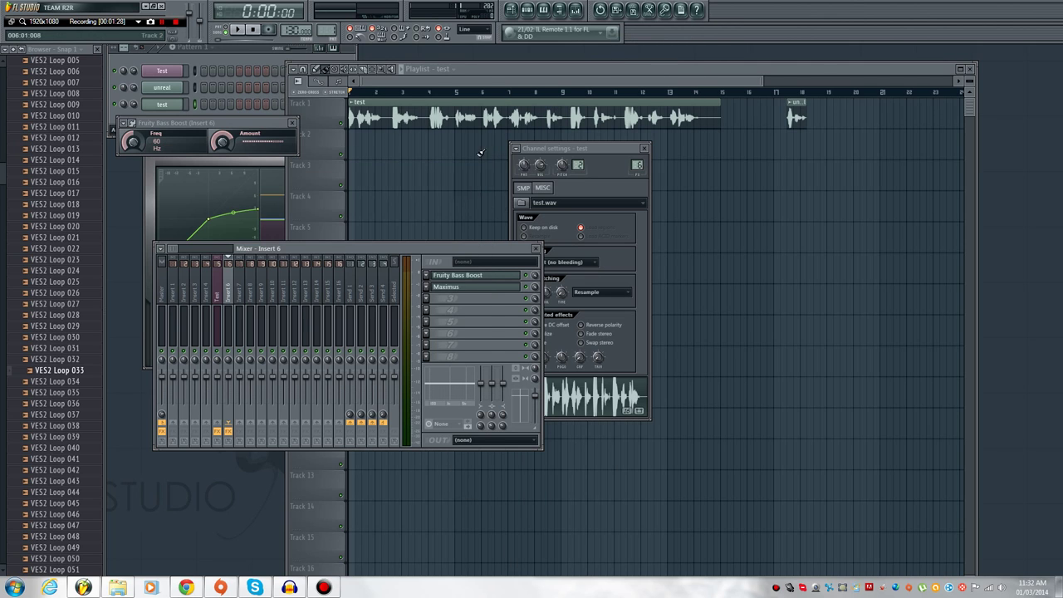
Step: Add Fruity Compressor and Fruity Parametric EQ 2 to Insert 6's third and fourth slots
click(425, 299)
click(238, 300)
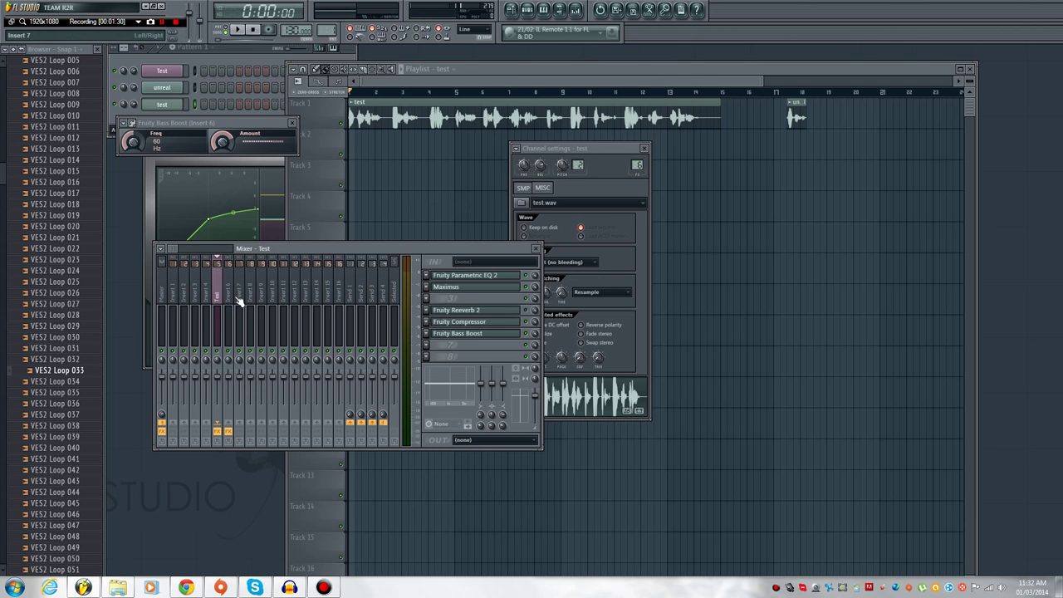
click(237, 300)
click(427, 300)
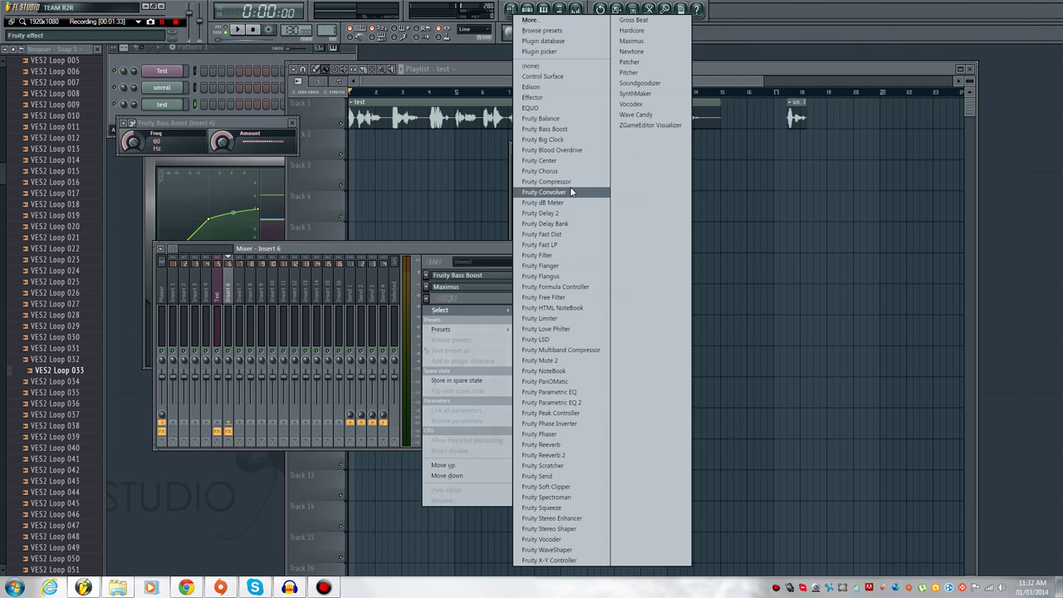
click(558, 193)
click(226, 291)
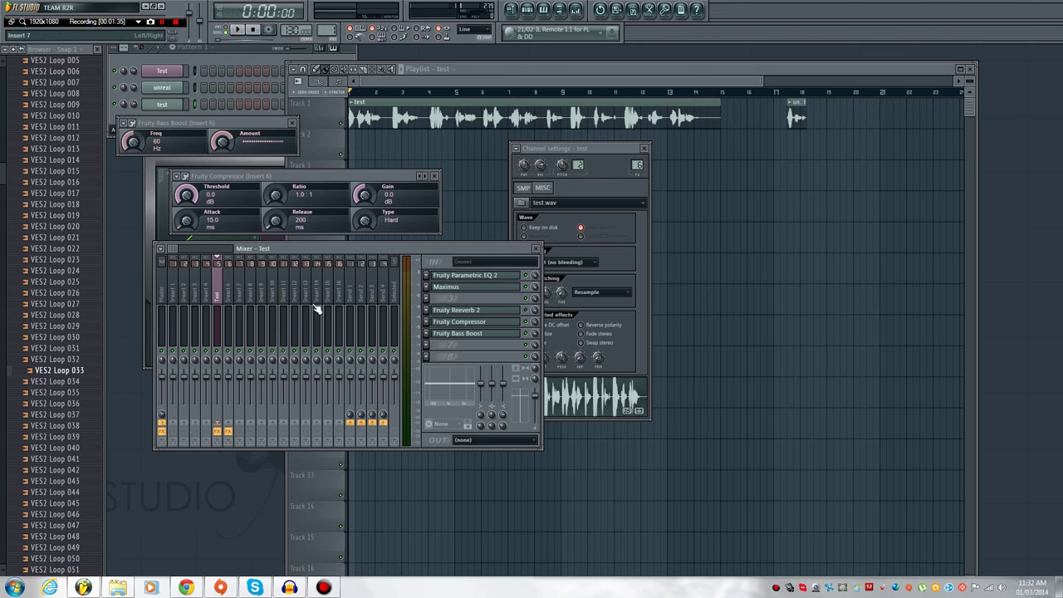
click(236, 299)
click(427, 310)
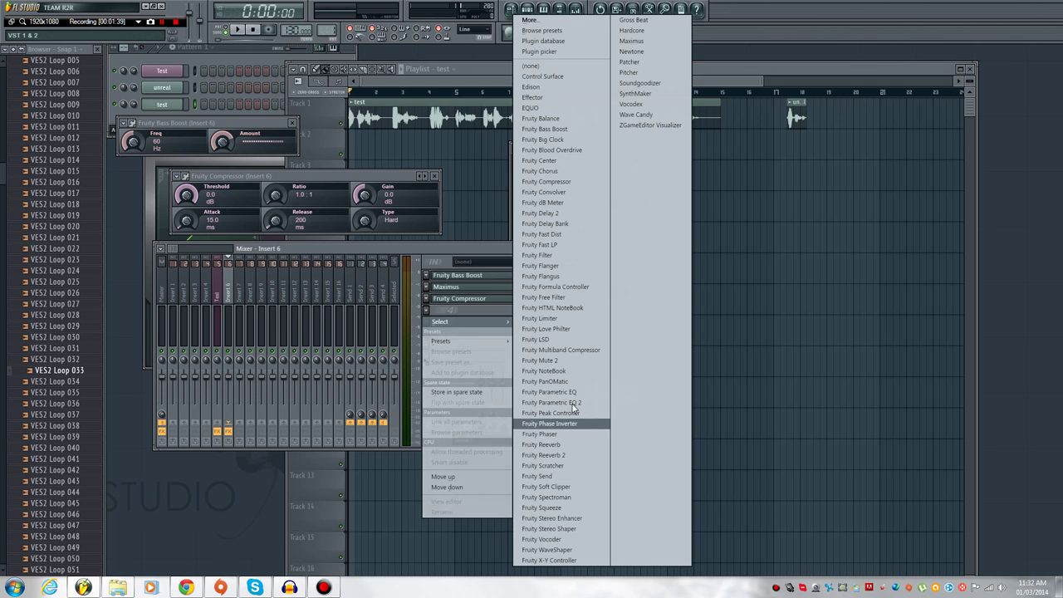
click(550, 402)
Step: Close the open plugin windows and give Insert 6's Fruity Compressor a 10:1 ratio
click(539, 203)
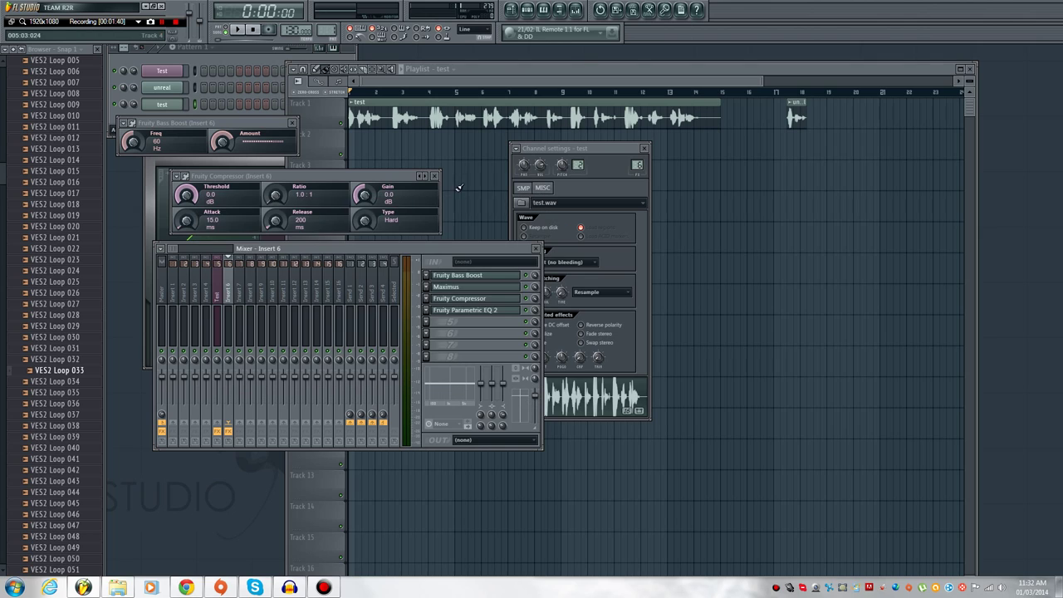
click(435, 178)
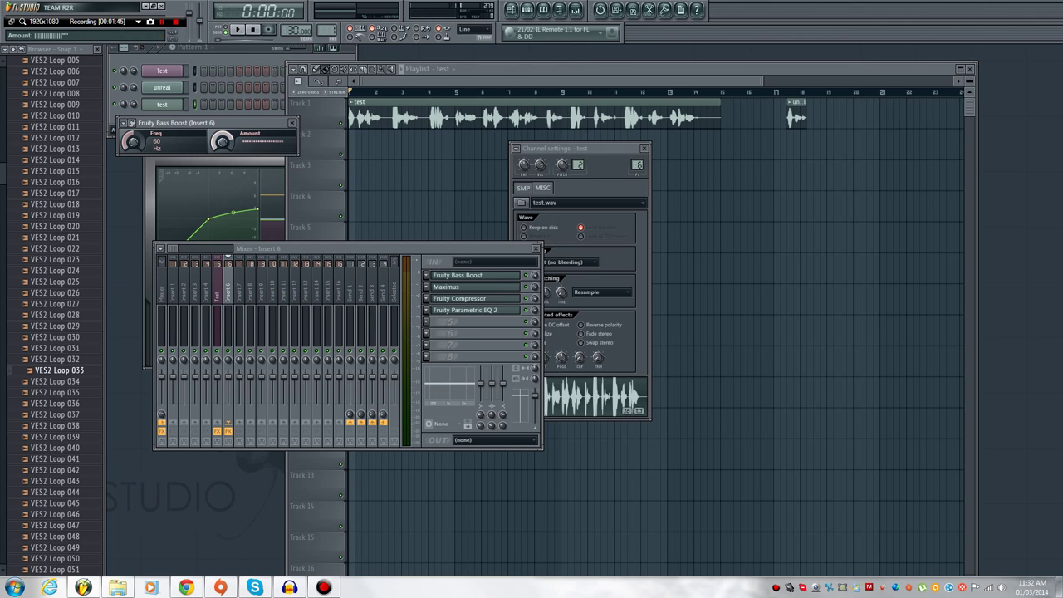
click(291, 125)
click(476, 289)
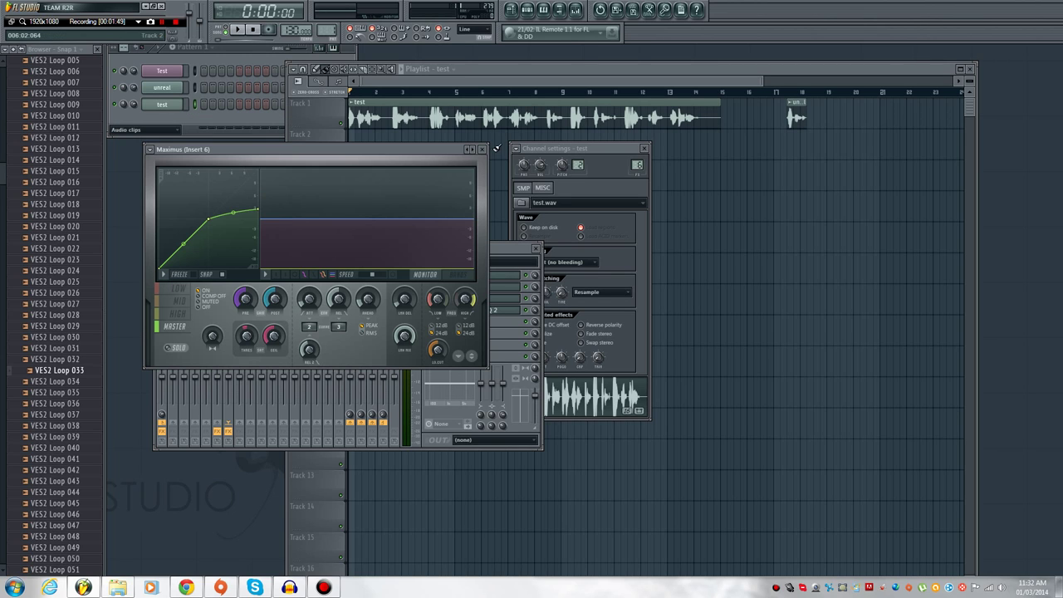
click(482, 150)
click(512, 301)
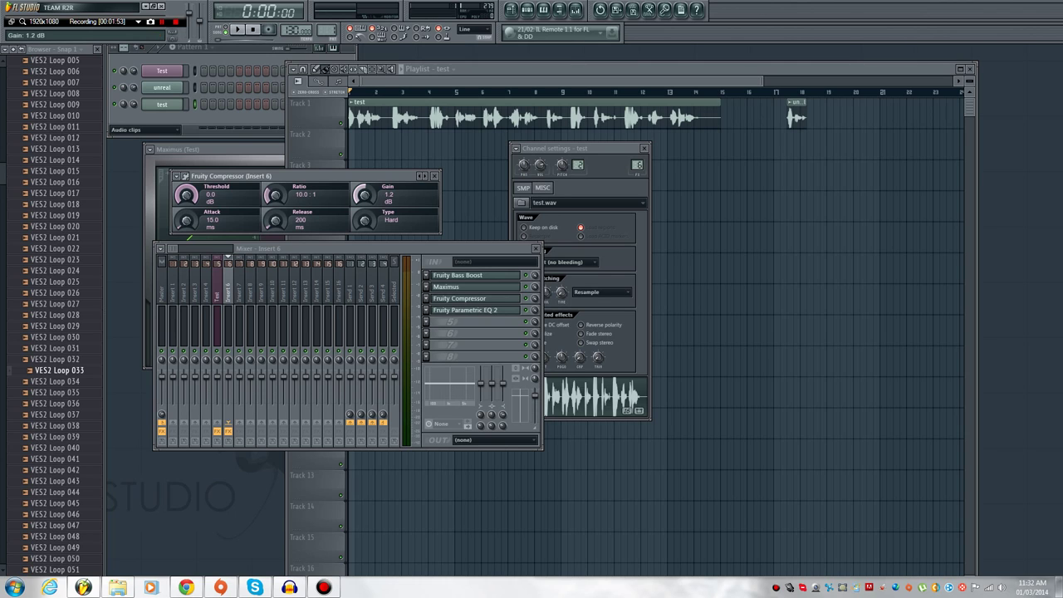
click(435, 177)
Step: Boost Insert 6's EQ near 75 Hz and pull band 6 down to cut upper frequencies
click(490, 309)
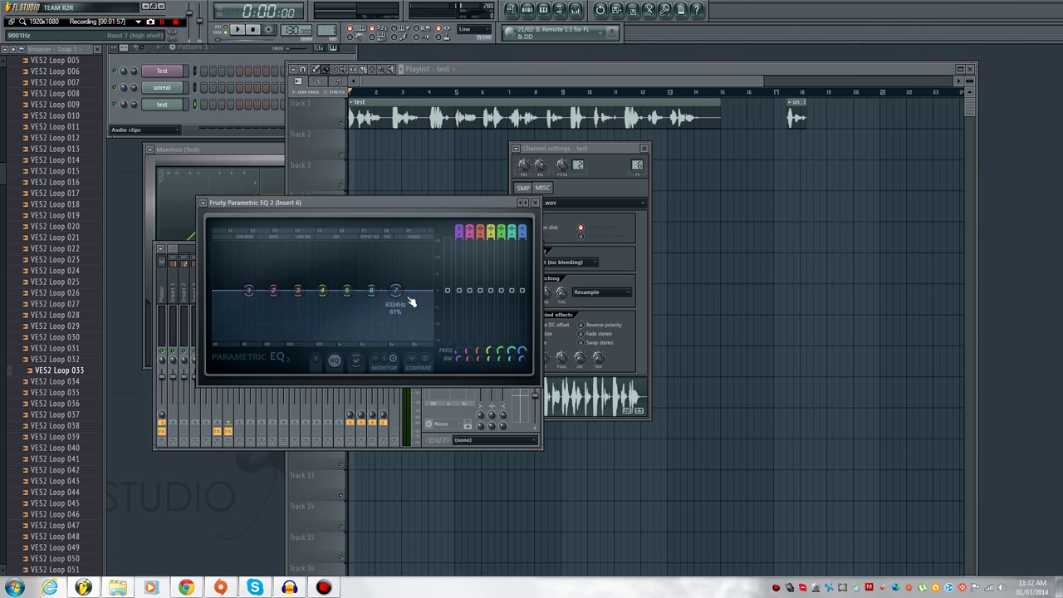
drag(274, 290, 254, 262)
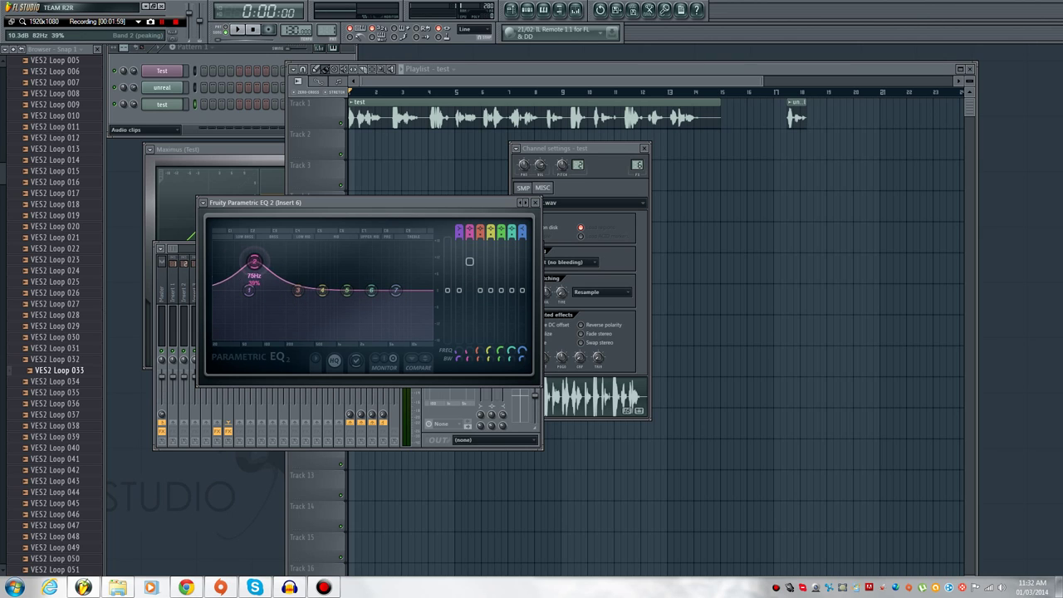
drag(334, 205, 502, 201)
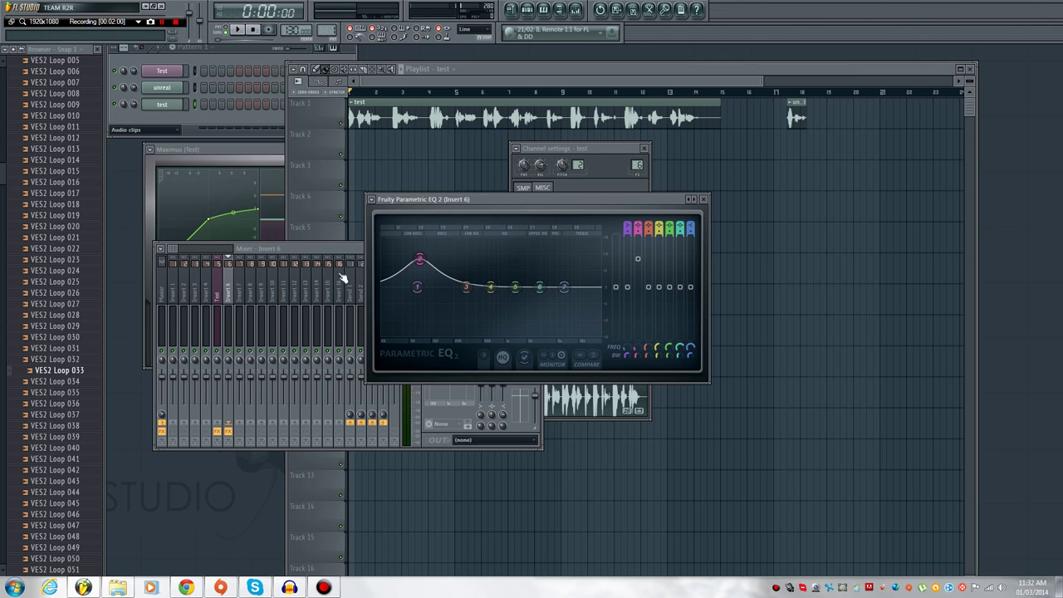
click(227, 293)
click(497, 277)
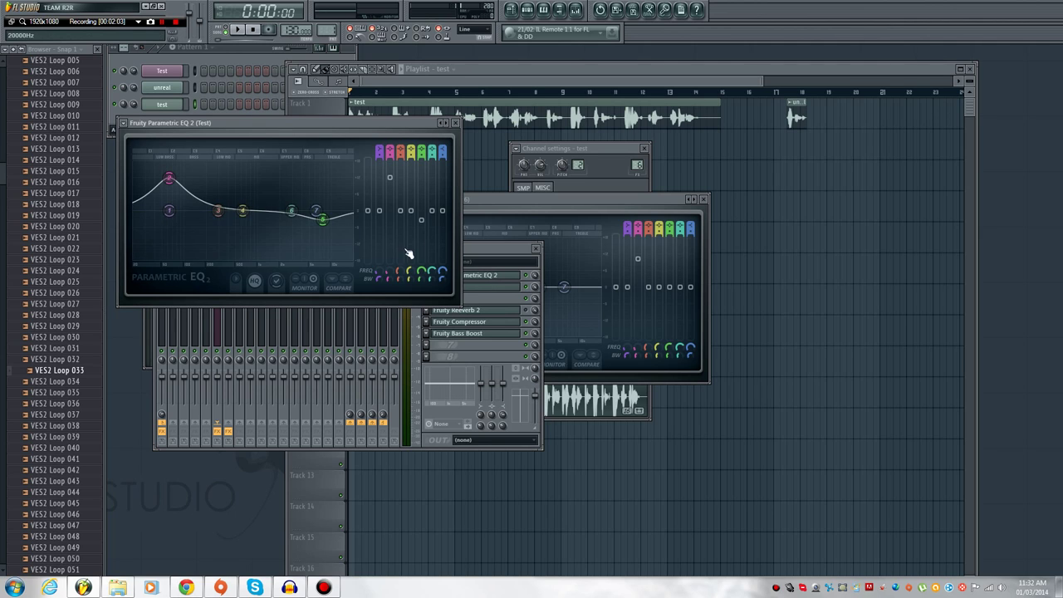
click(548, 211)
drag(539, 287, 563, 297)
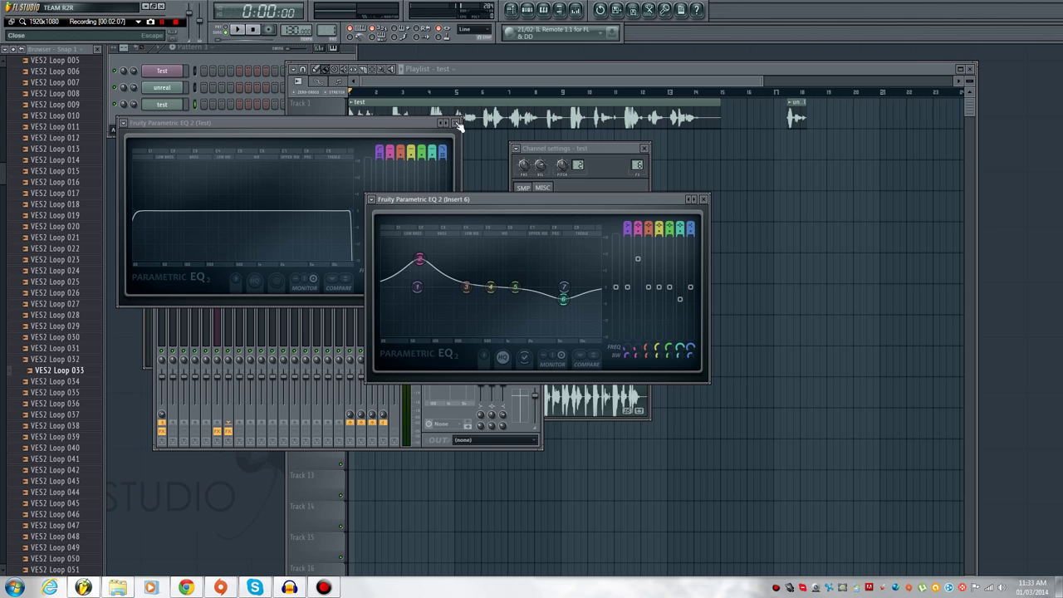
click(455, 122)
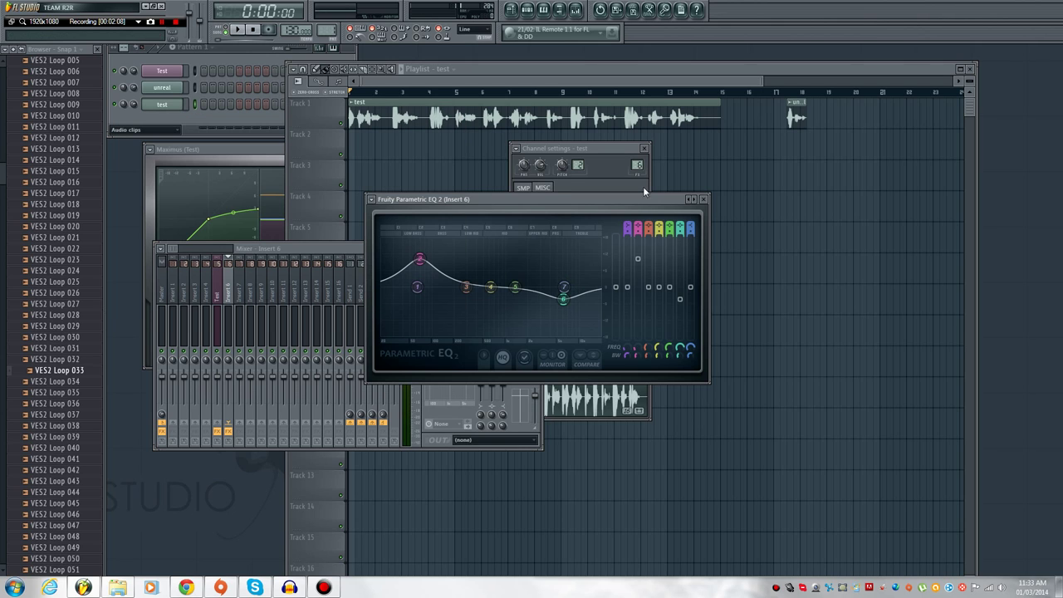
Step: Set the test sample's time stretching mode to Auto
click(704, 200)
click(489, 119)
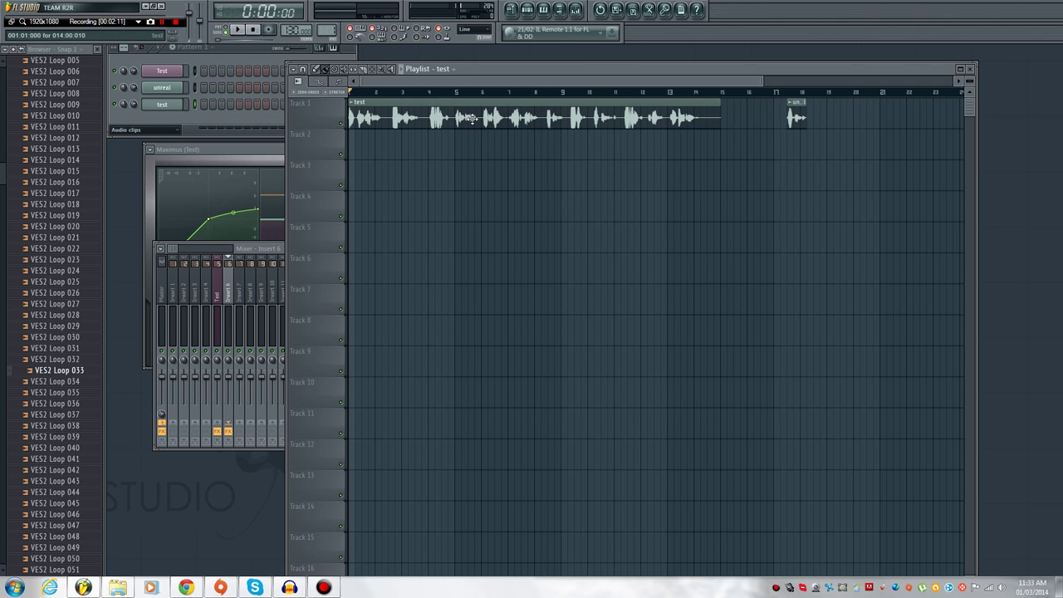
double_click(472, 119)
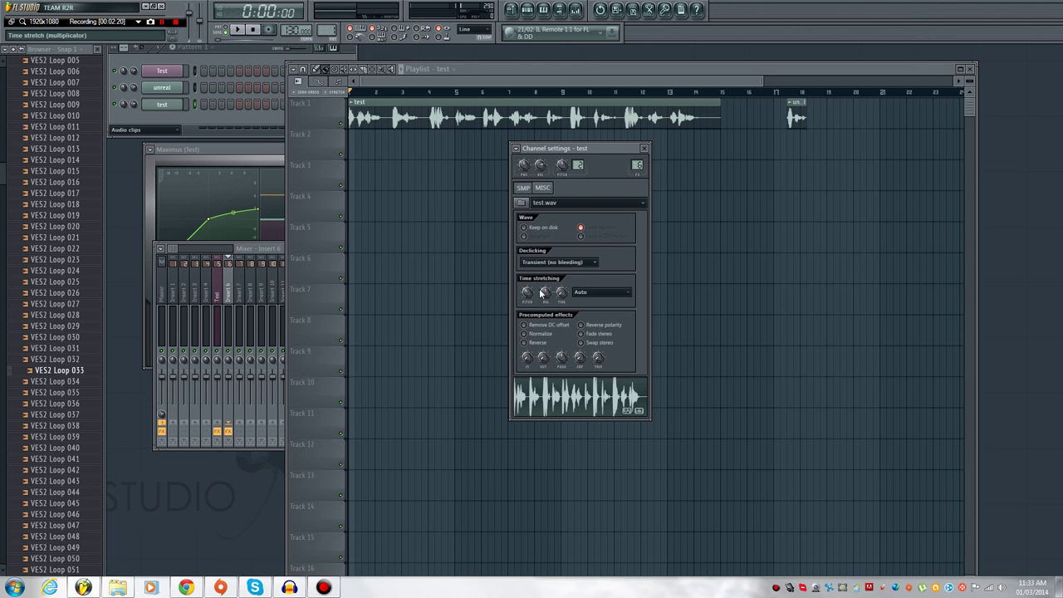
click(600, 292)
click(585, 404)
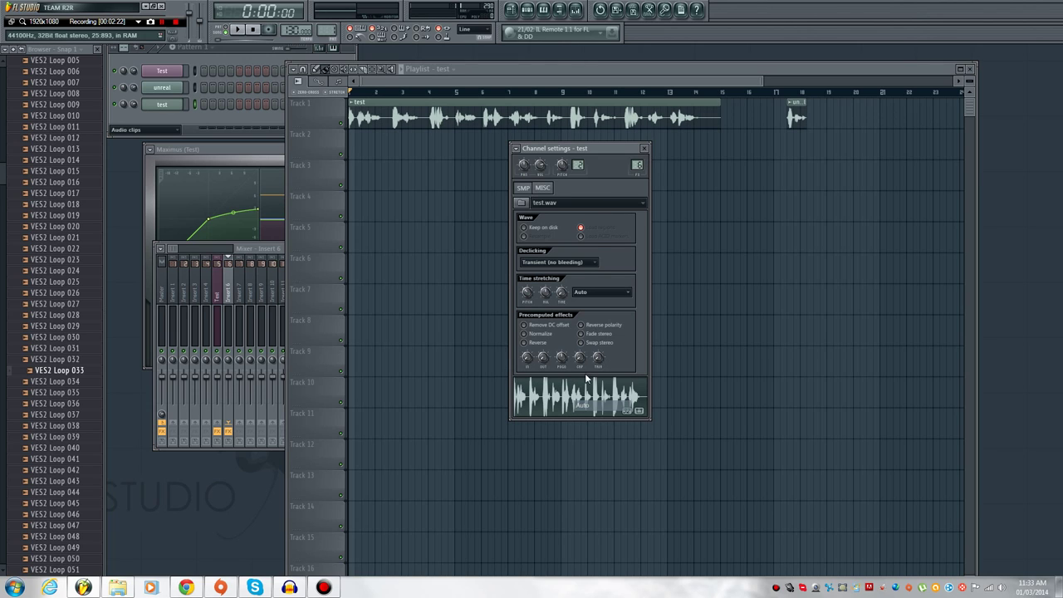
click(644, 148)
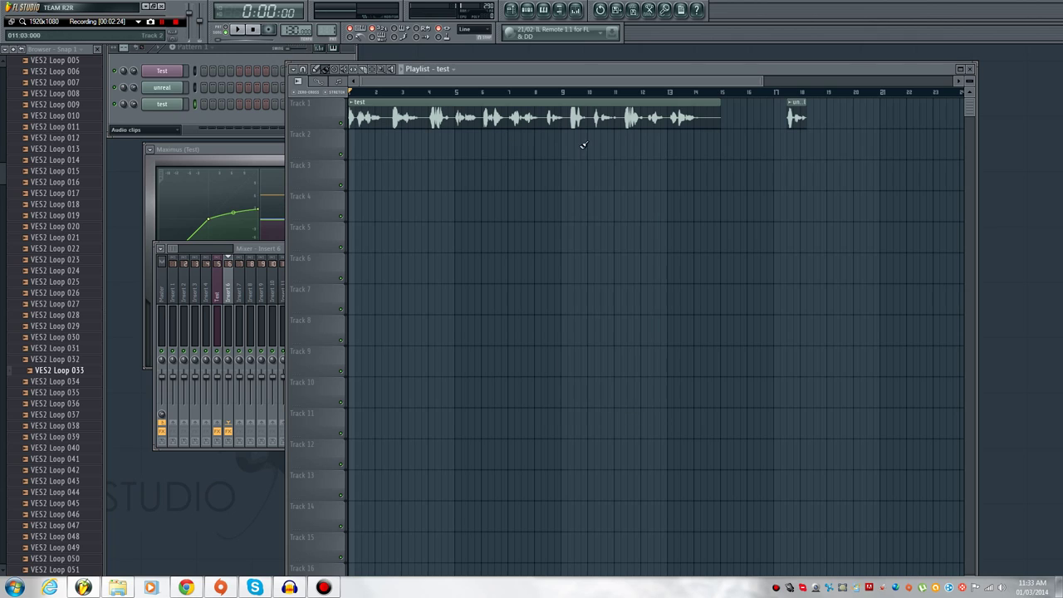
Step: Play the song, jumping playback to bars 17, 9 and 11
click(237, 30)
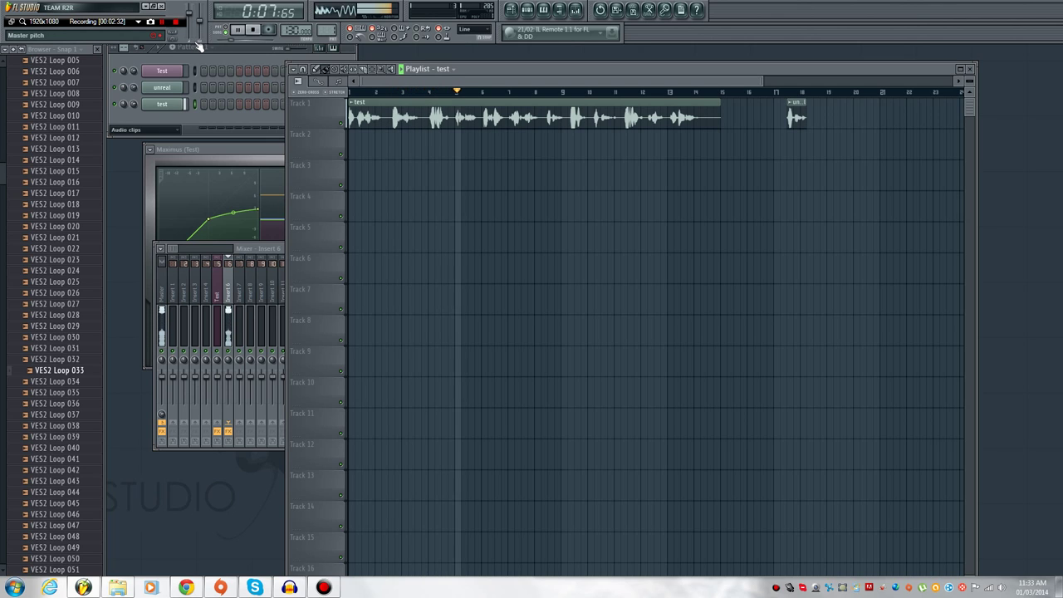
click(786, 92)
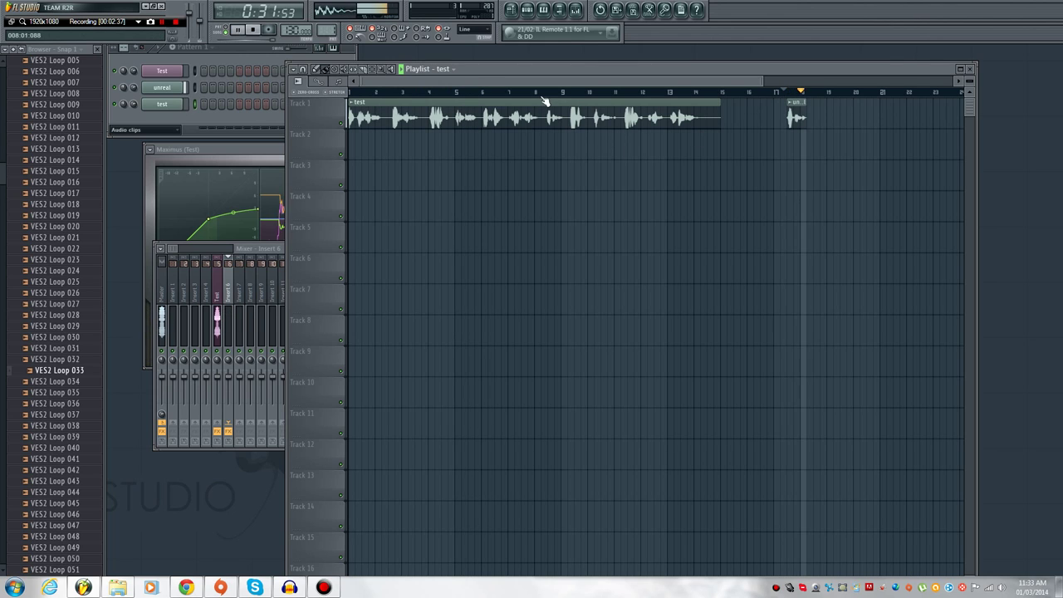
click(569, 92)
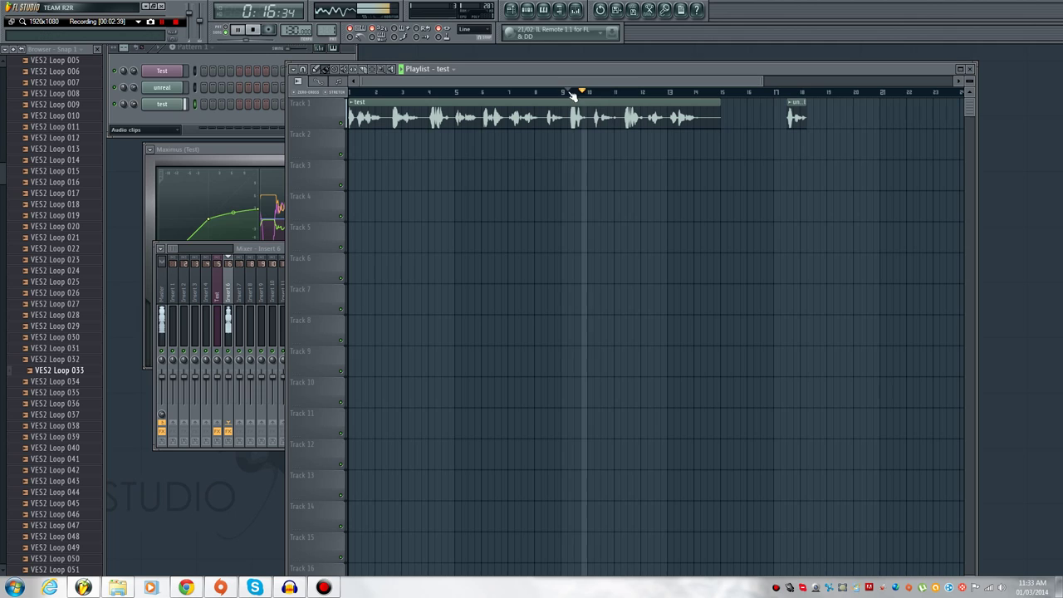
click(625, 91)
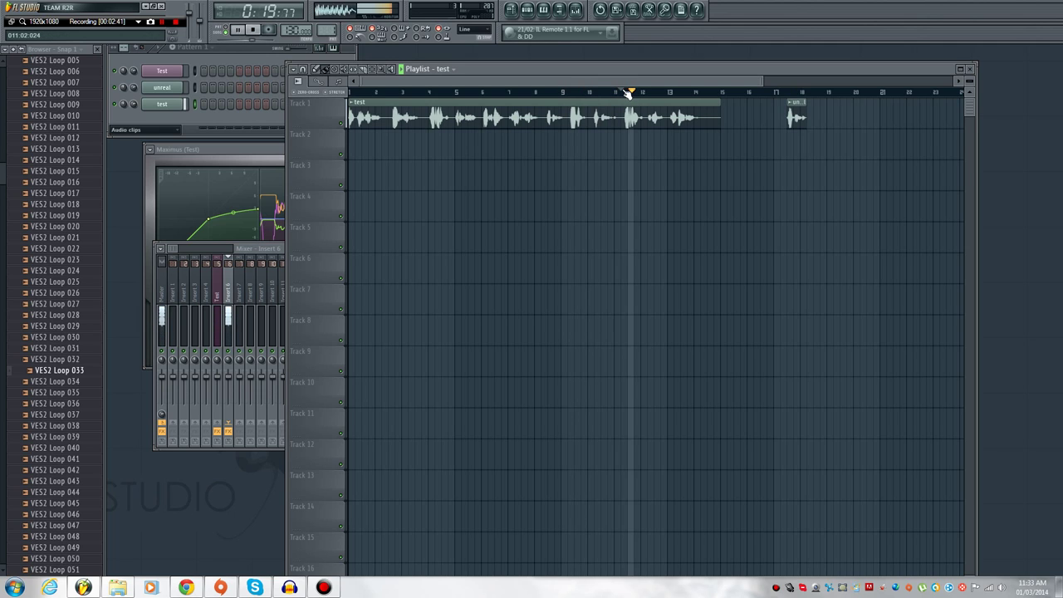
click(624, 93)
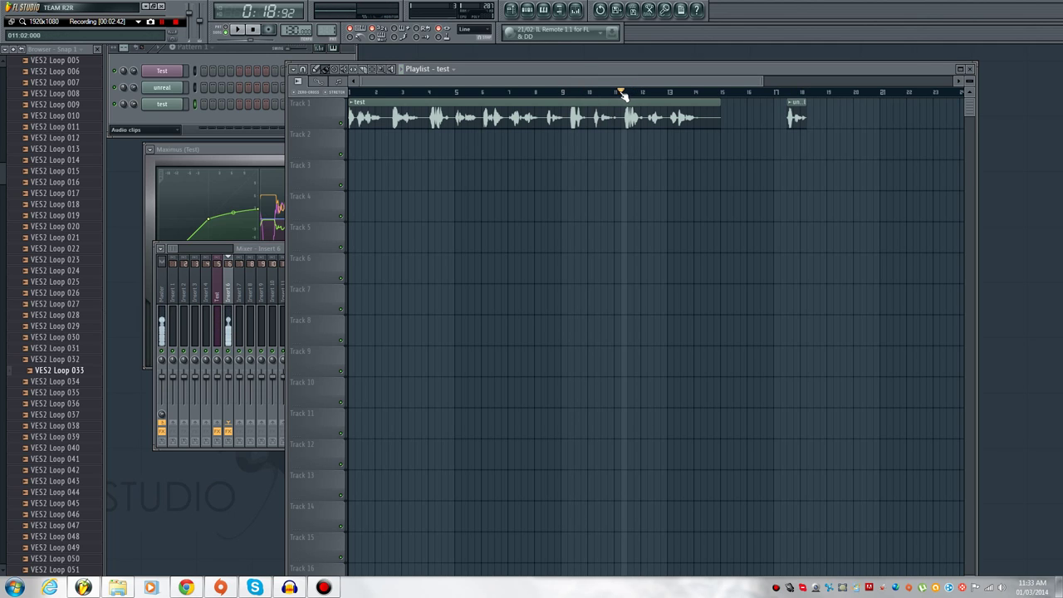
Step: Load Fruity Reeverb 2 into Insert 6's fifth slot and play back to hear it
click(239, 293)
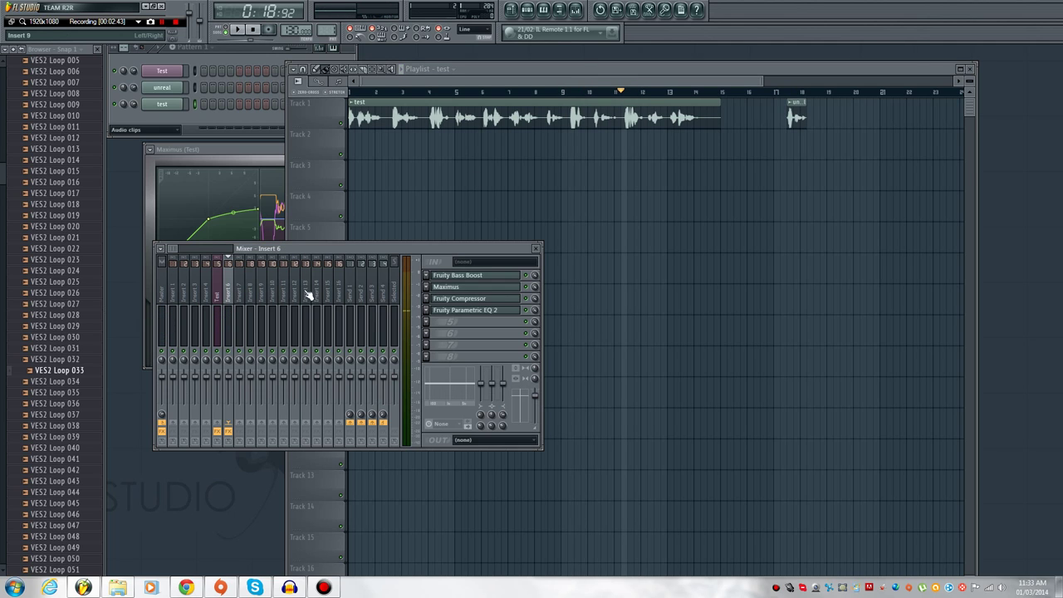
click(426, 328)
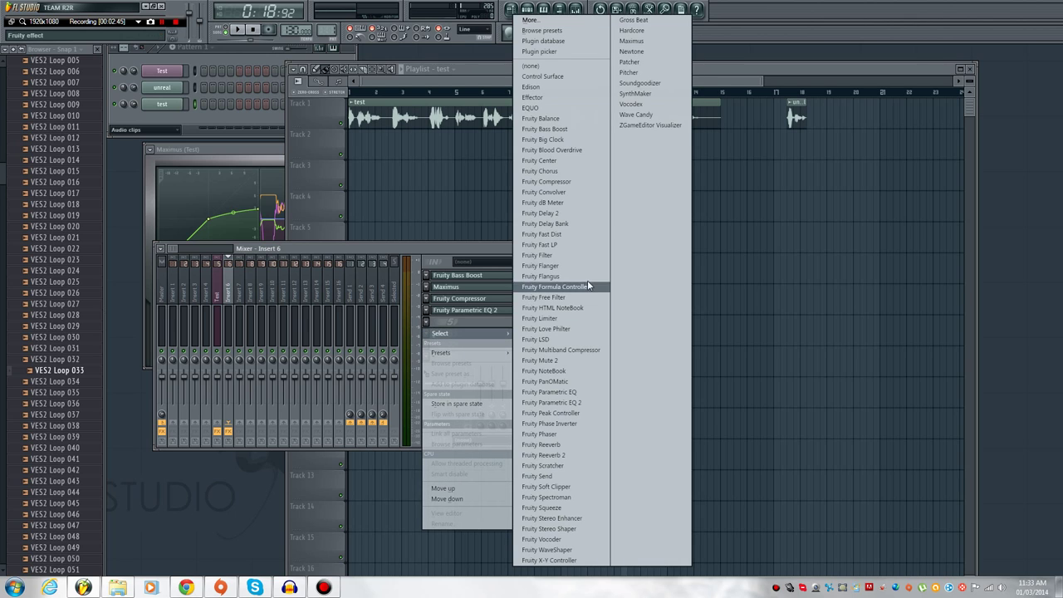
click(579, 455)
click(476, 227)
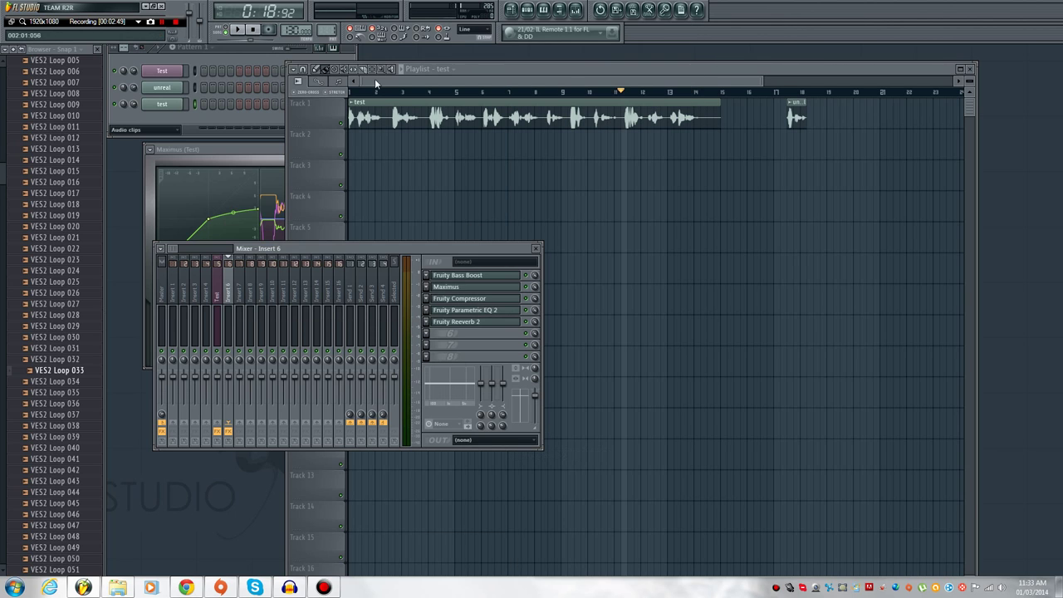
click(375, 78)
click(236, 29)
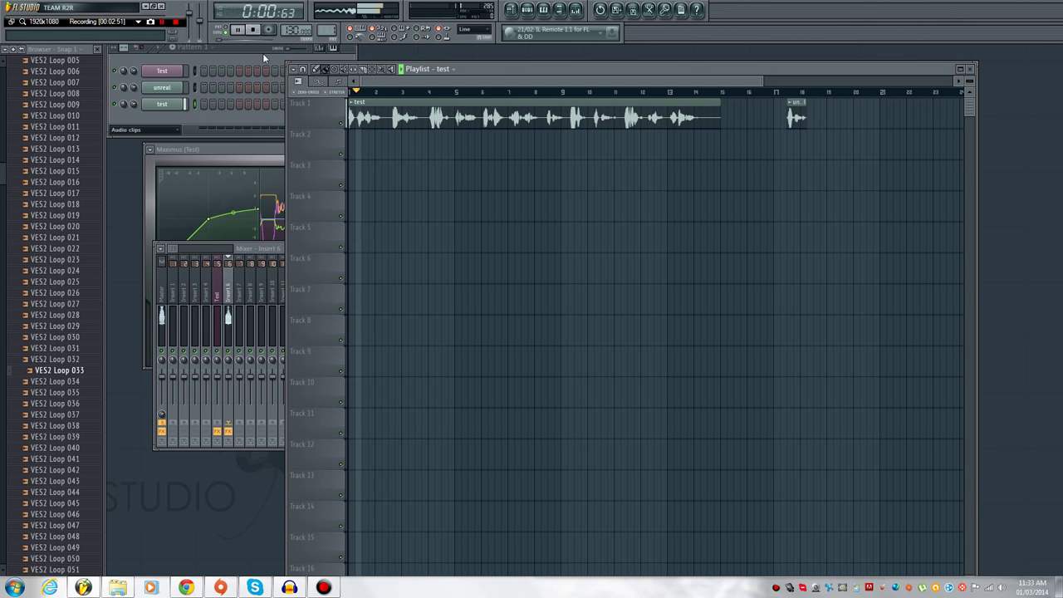
click(254, 37)
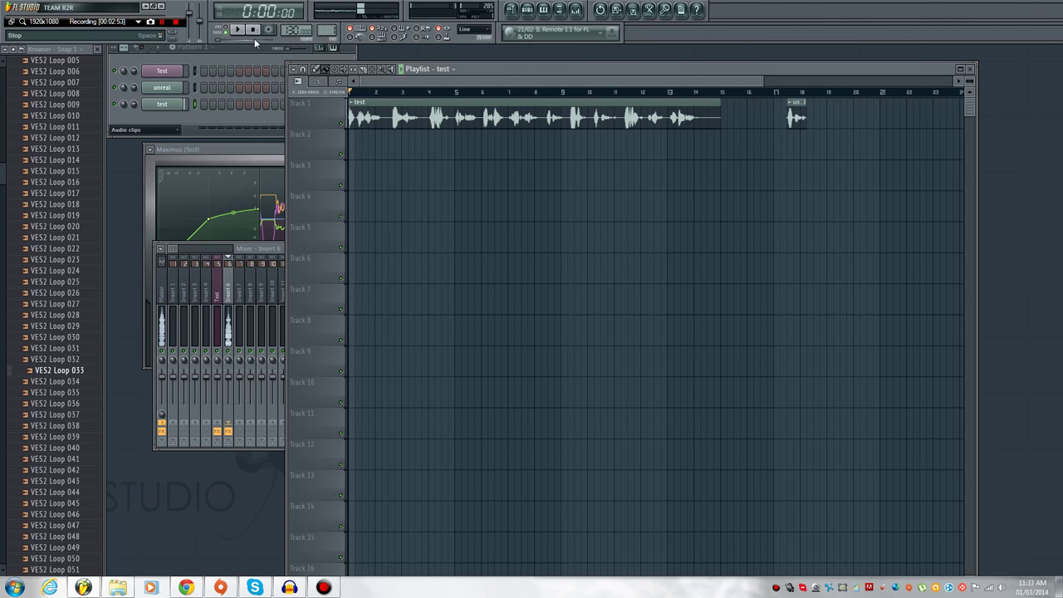
Step: Add Fruity Delay 2 to the sixth slot and listen to the delayed voice
click(253, 303)
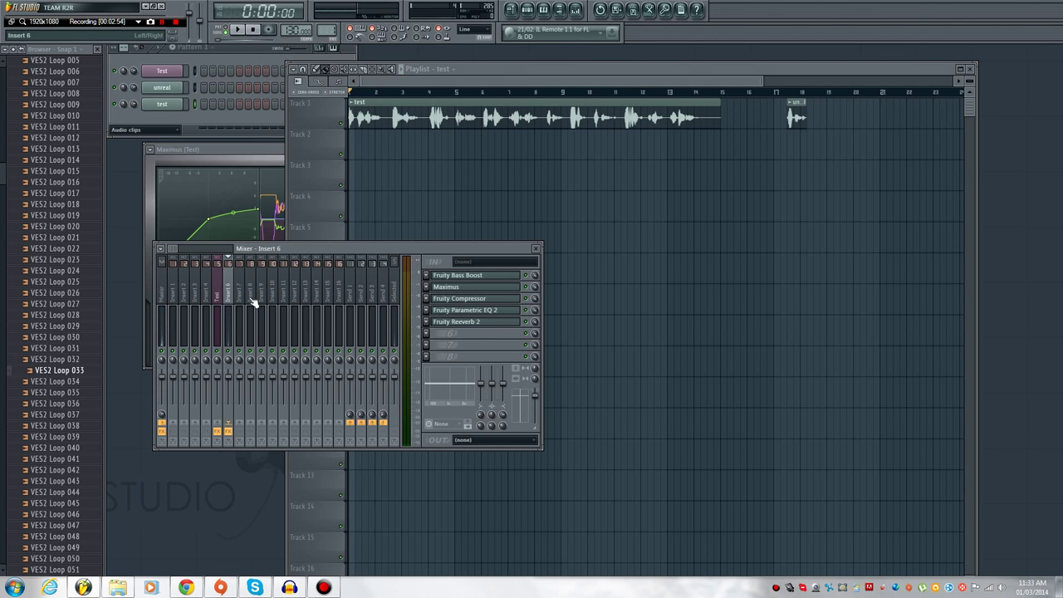
click(427, 338)
click(542, 212)
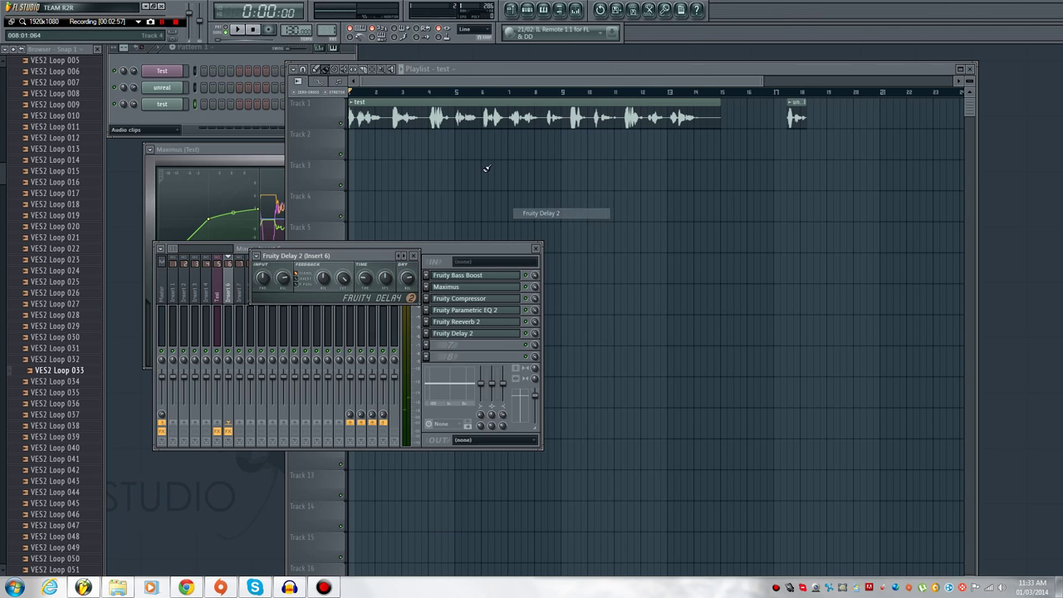
key(space)
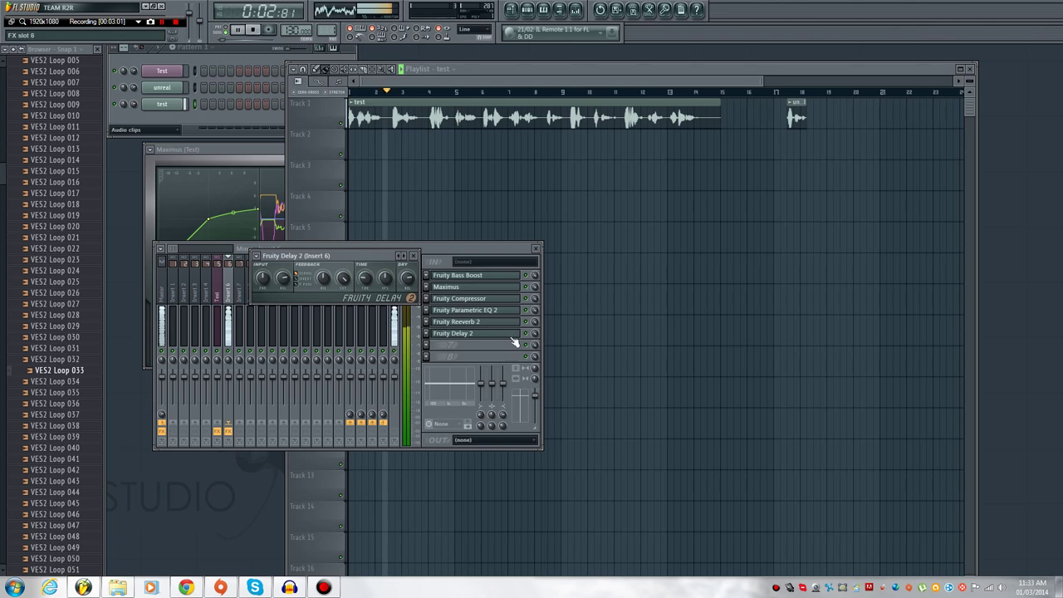
click(254, 31)
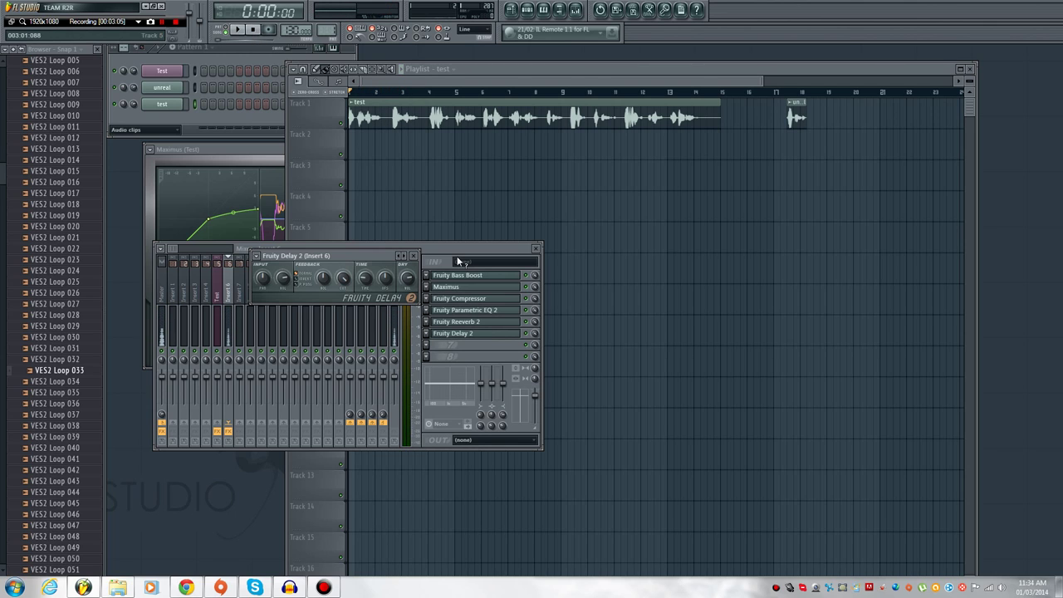
Step: Create a Delay 2 on/off automation clip, shape its envelope near the start, and audition it
right_click(529, 336)
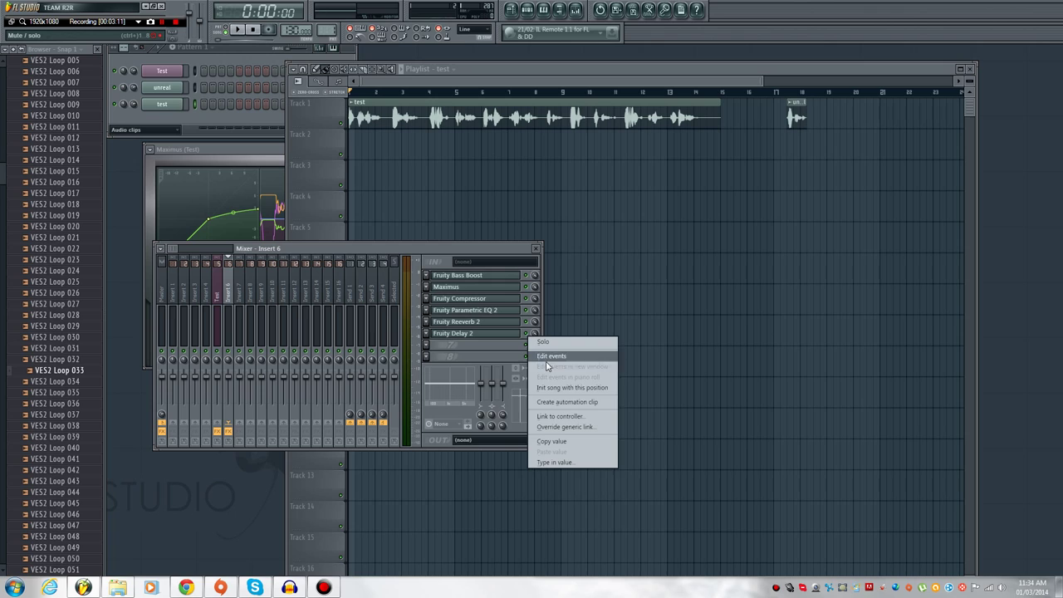
click(567, 401)
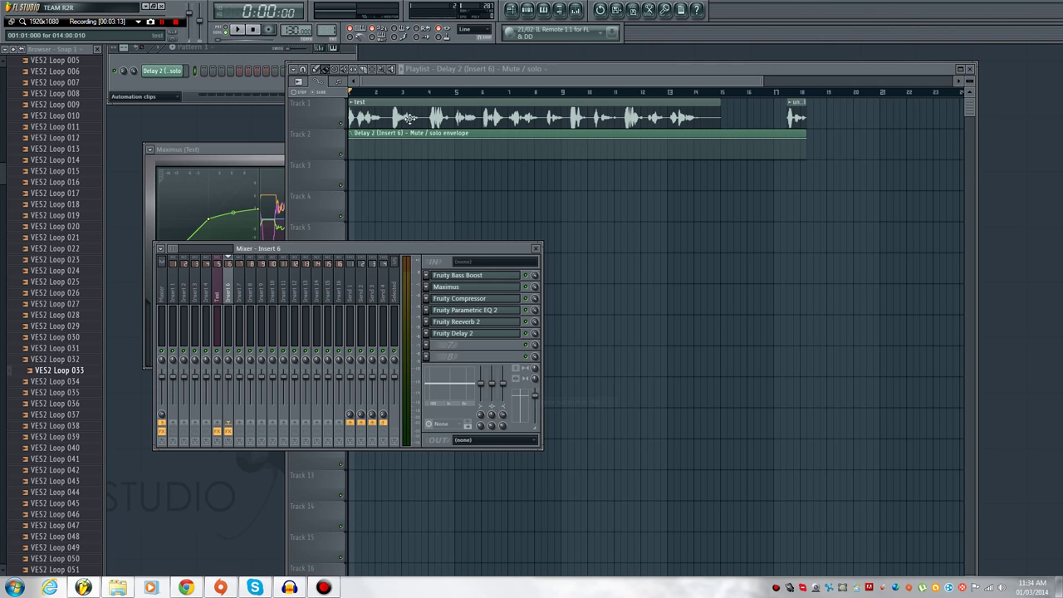
mouse_move(360, 151)
mouse_down()
mouse_move(382, 154)
mouse_move(382, 167)
mouse_move(377, 138)
mouse_up()
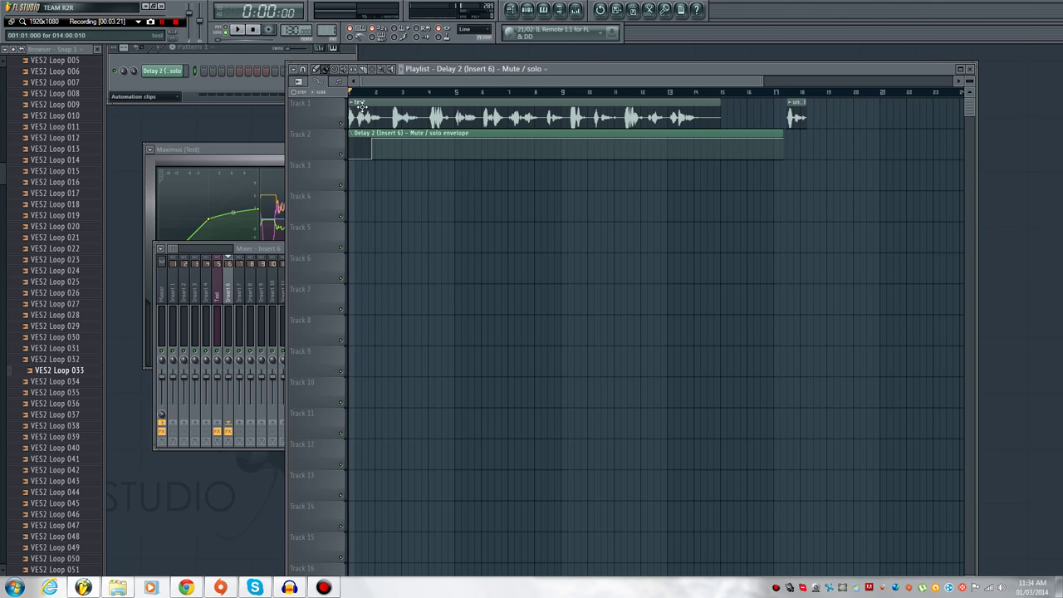
click(240, 30)
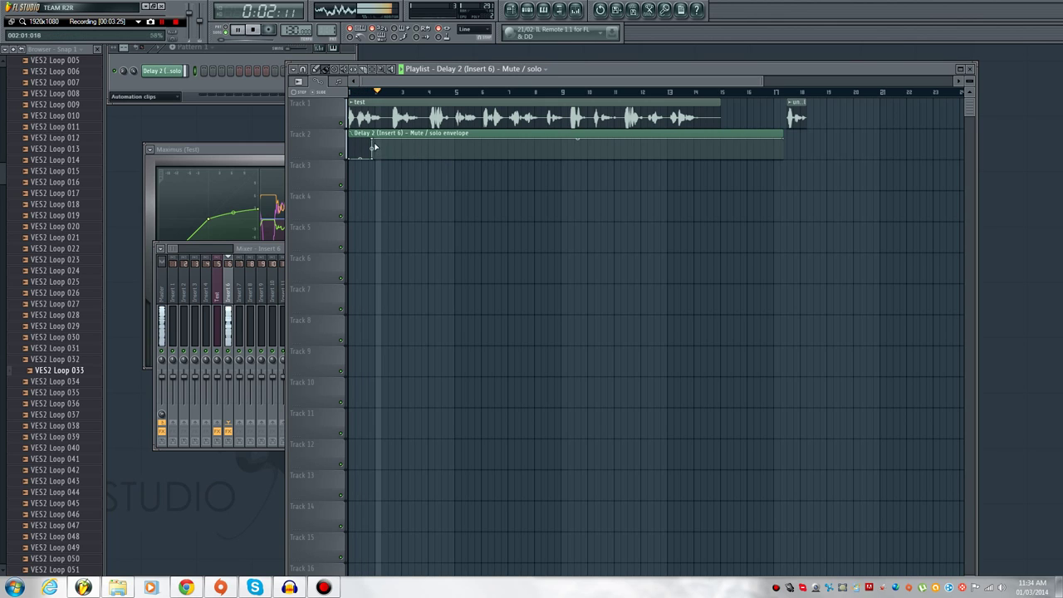
key(space)
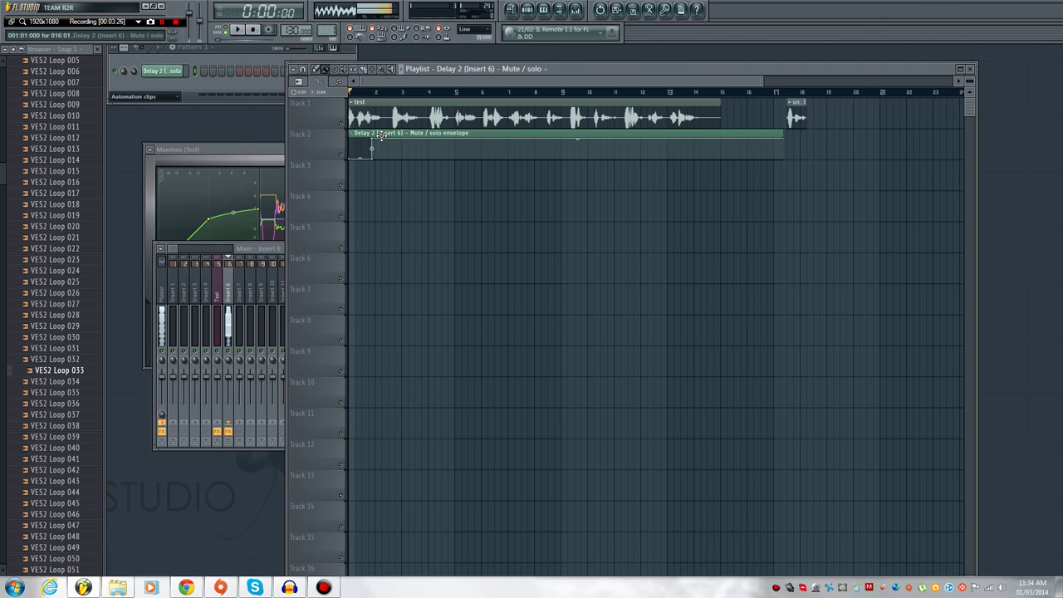
Step: Move the envelope point to 2:03, shorten the clip to end before bar 3, and replay
drag(371, 148, 407, 115)
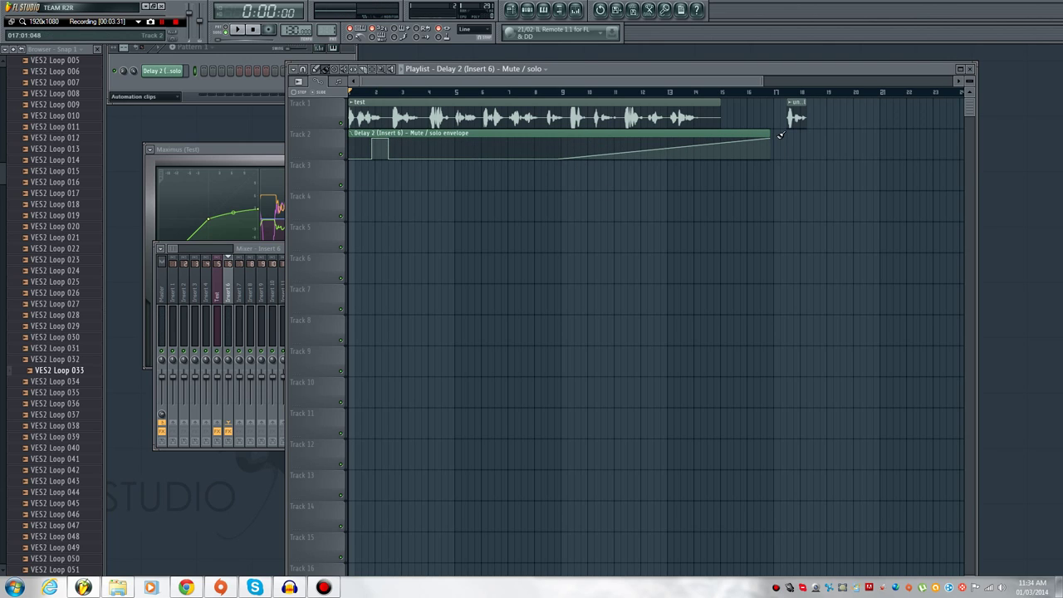
mouse_move(776, 134)
mouse_down()
mouse_move(392, 135)
mouse_move(401, 163)
mouse_move(430, 191)
mouse_up()
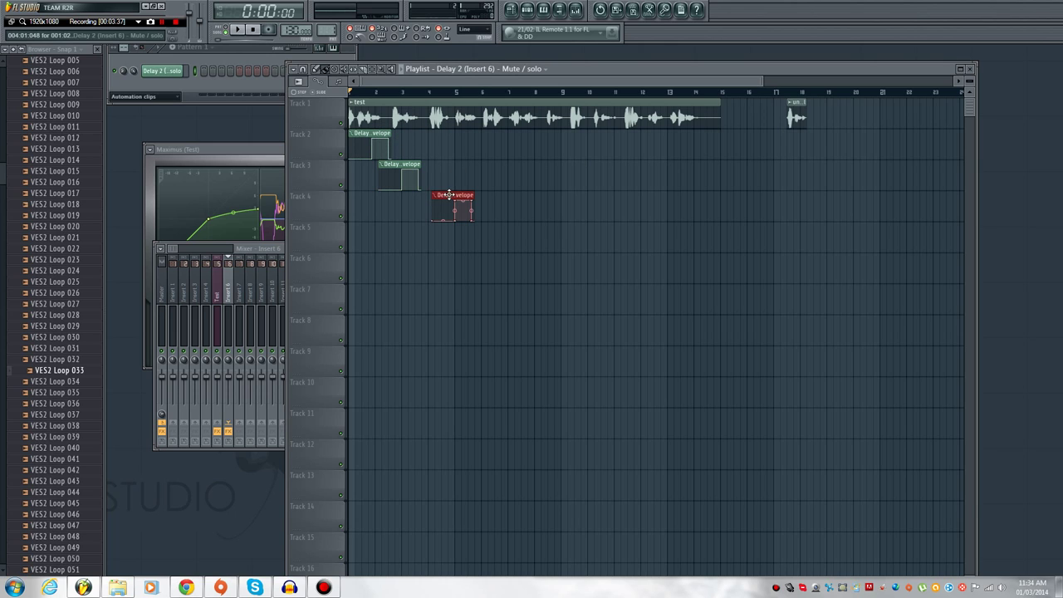
click(240, 30)
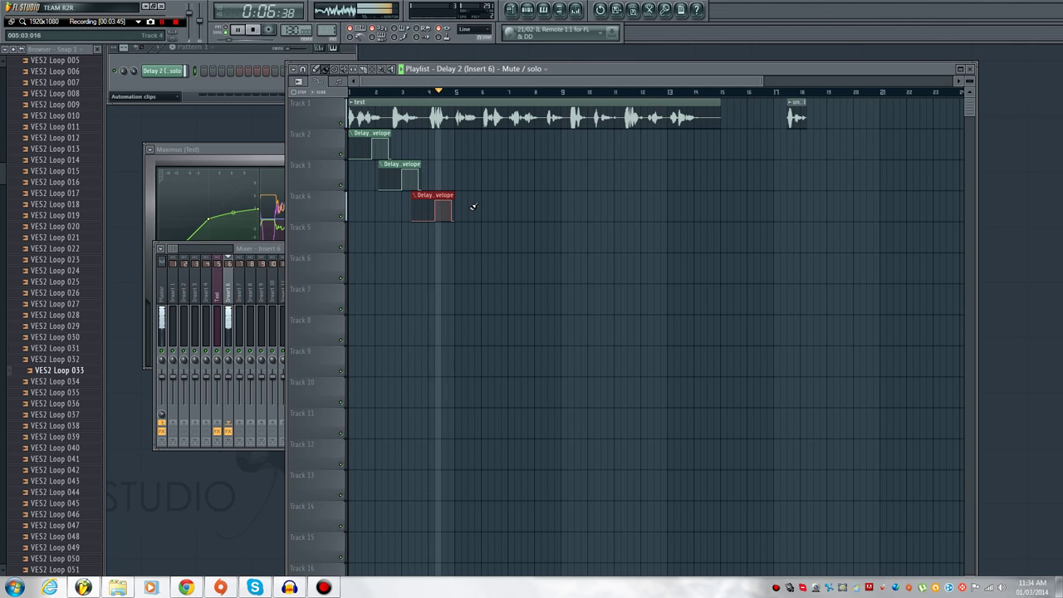
Step: Stop playback and delete the automation clips on Tracks 3 and 4
click(257, 32)
right_click(436, 212)
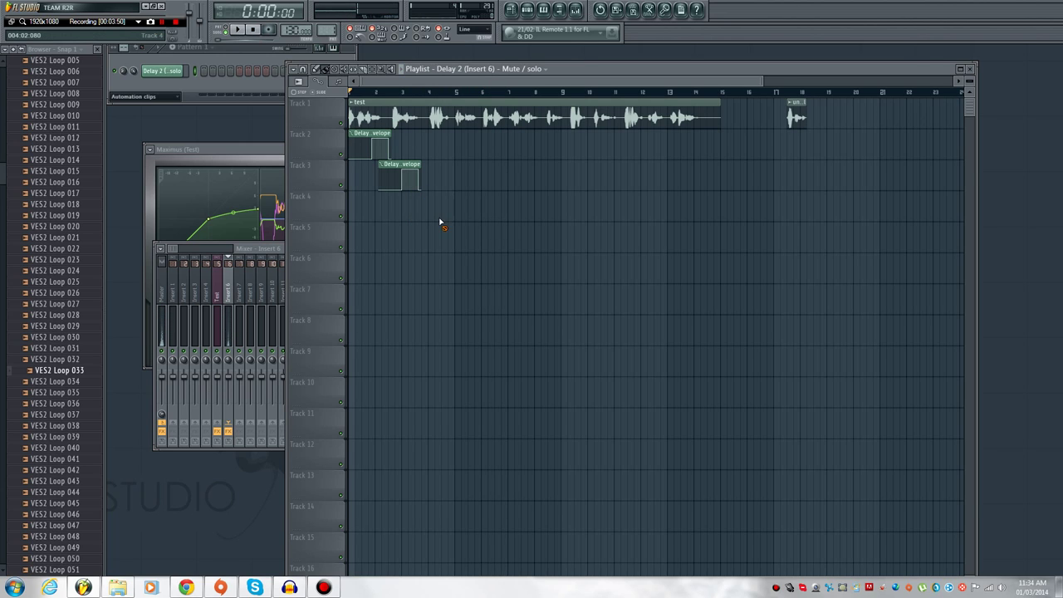
right_click(411, 164)
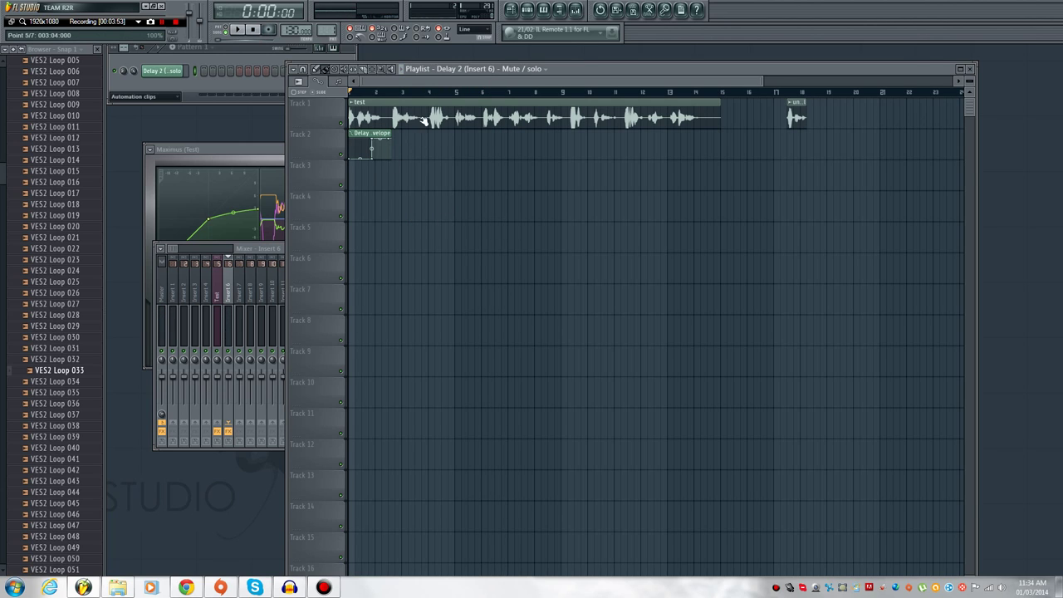
Step: Create a Delay 2 mix-level automation clip dipped early on, and audition it
click(263, 256)
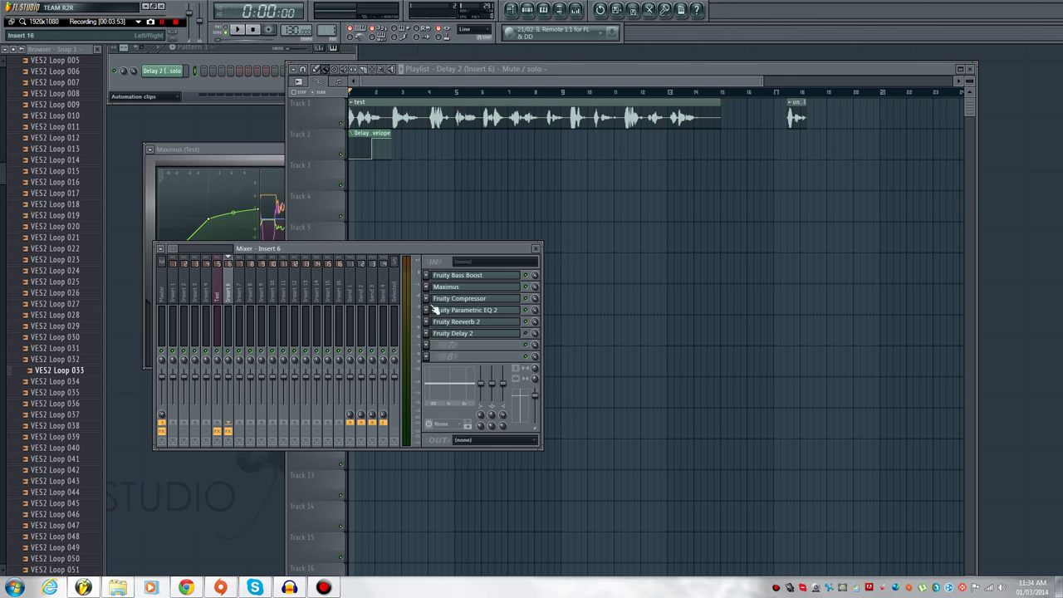
right_click(534, 337)
click(581, 399)
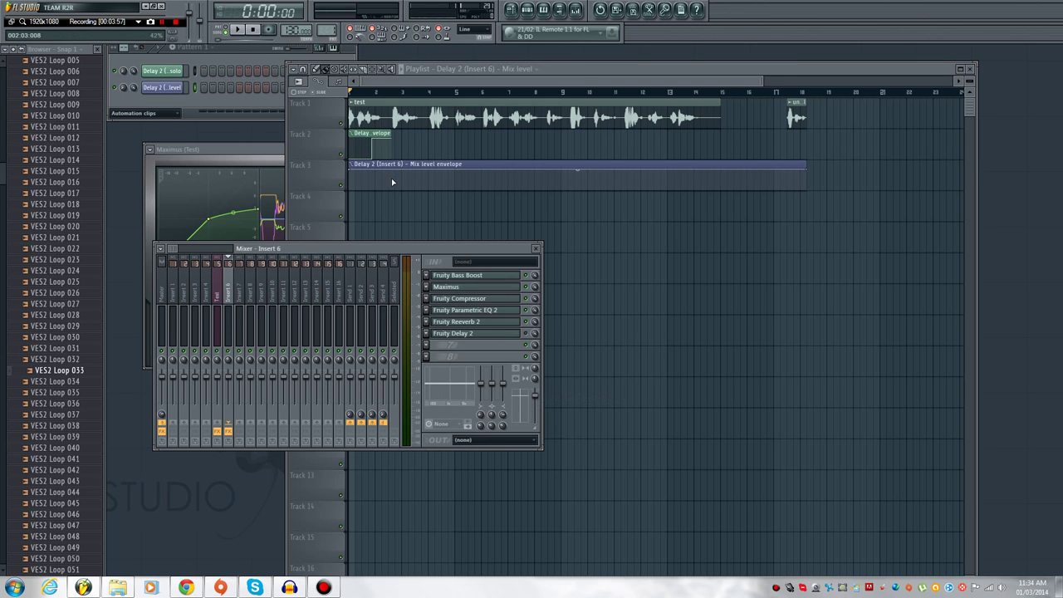
drag(392, 177, 393, 214)
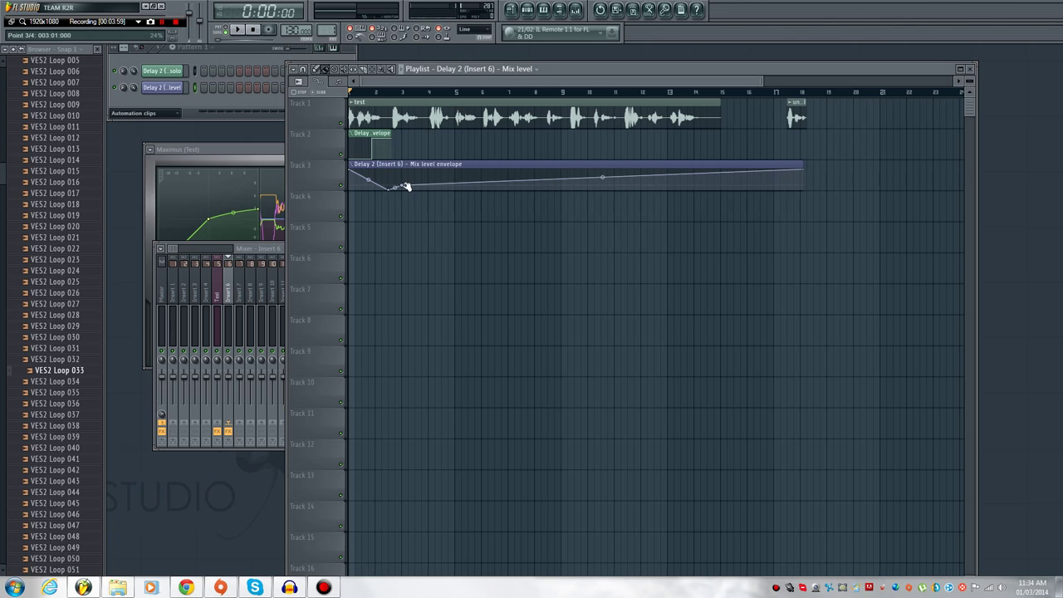
click(244, 29)
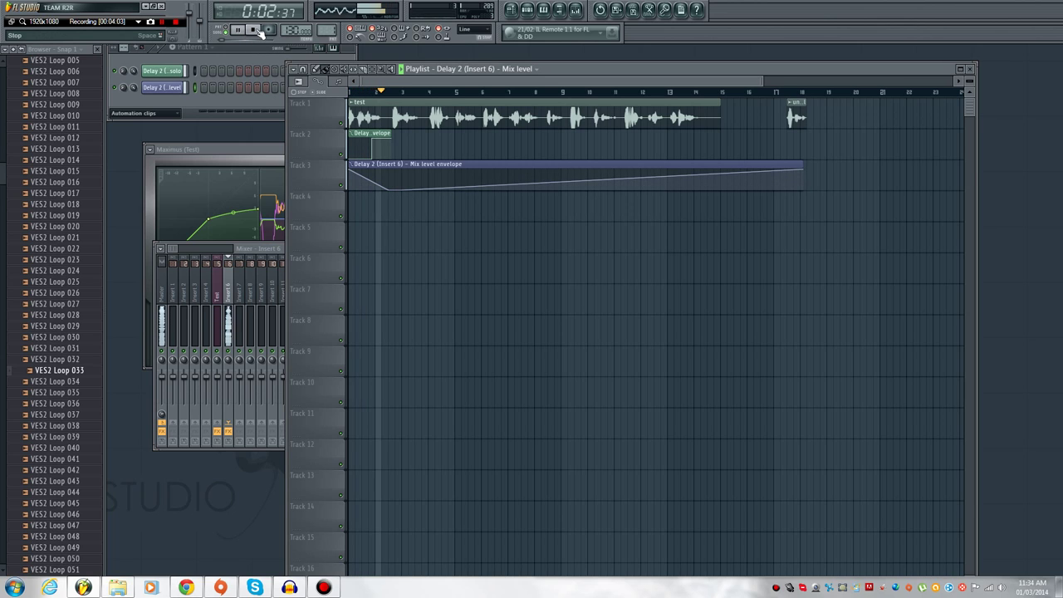
click(258, 29)
Step: Make the mix envelope jump back up and move the later voice section to bar 9
drag(401, 190, 408, 192)
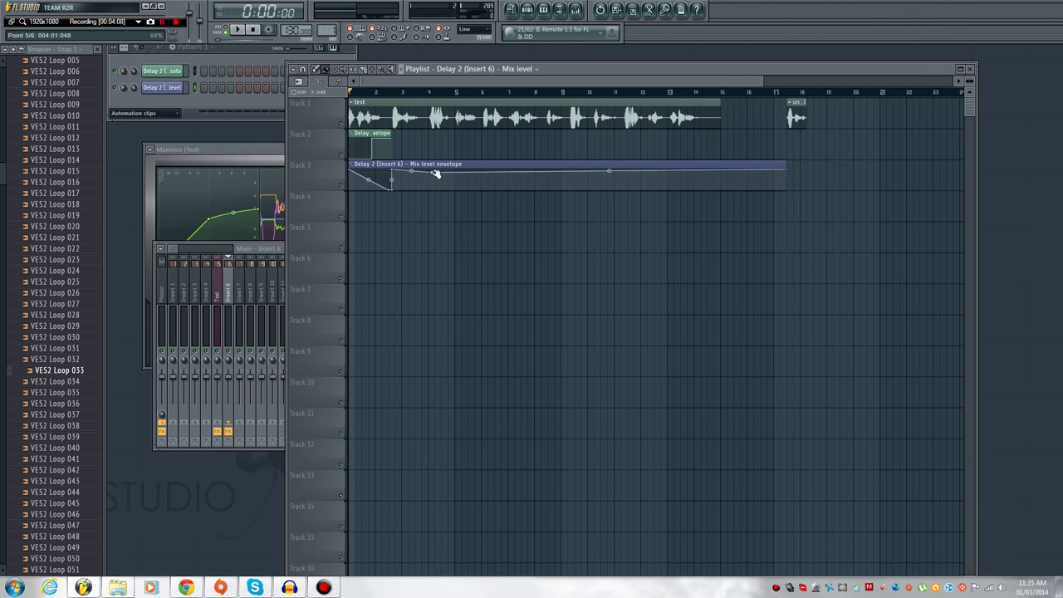
drag(427, 180, 429, 214)
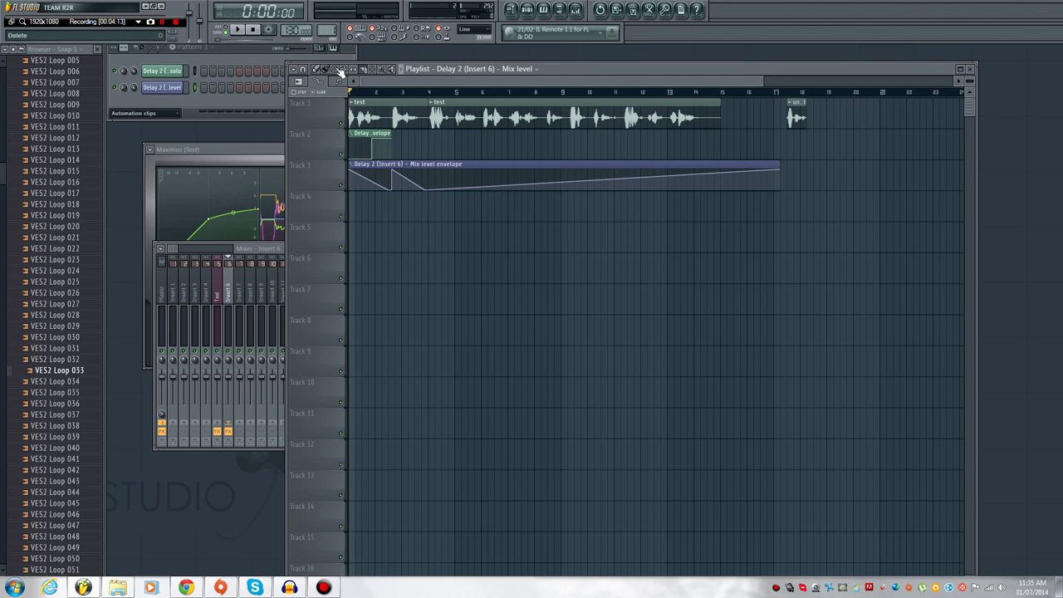
drag(477, 123, 560, 114)
Step: Start playback of the song from the beginning
click(387, 93)
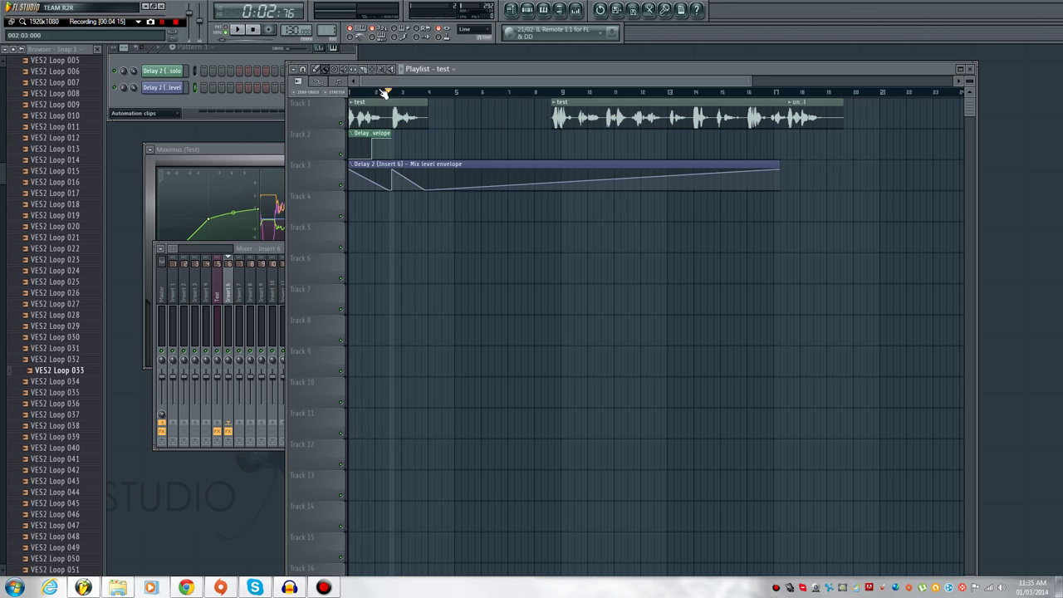
click(353, 93)
click(241, 30)
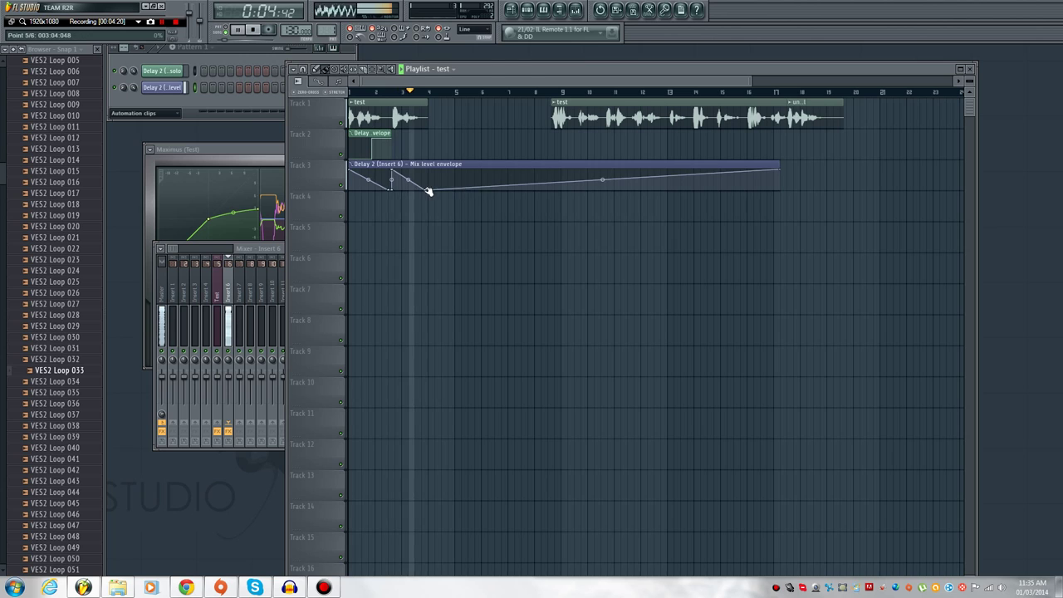
Step: Shift the Delay 2 mix envelope's low point later, undo the peak move, then stop
mouse_move(426, 189)
mouse_down()
mouse_move(441, 190)
mouse_move(402, 172)
mouse_up()
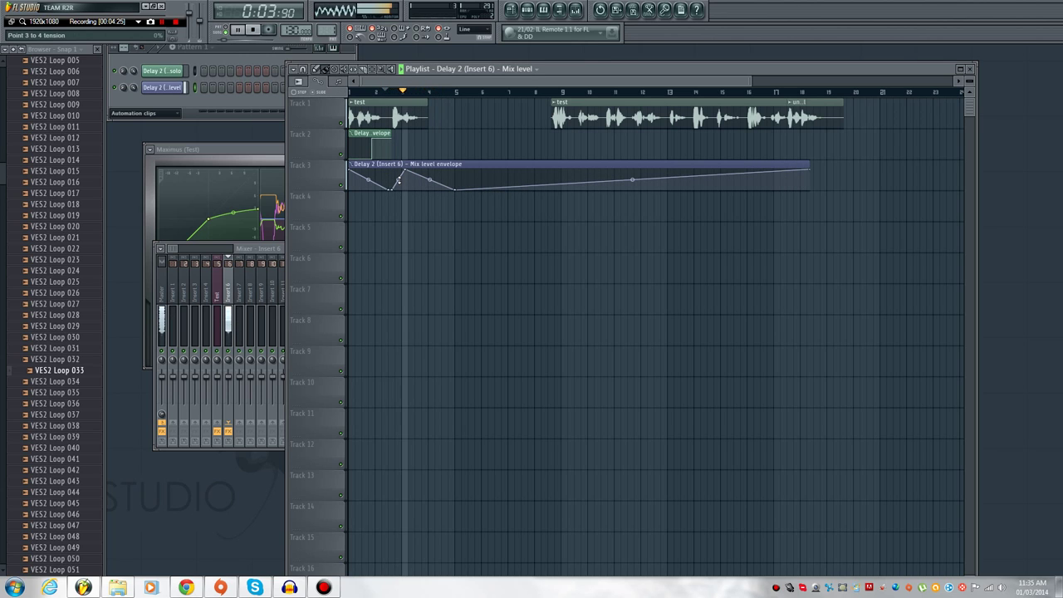
drag(399, 179, 418, 176)
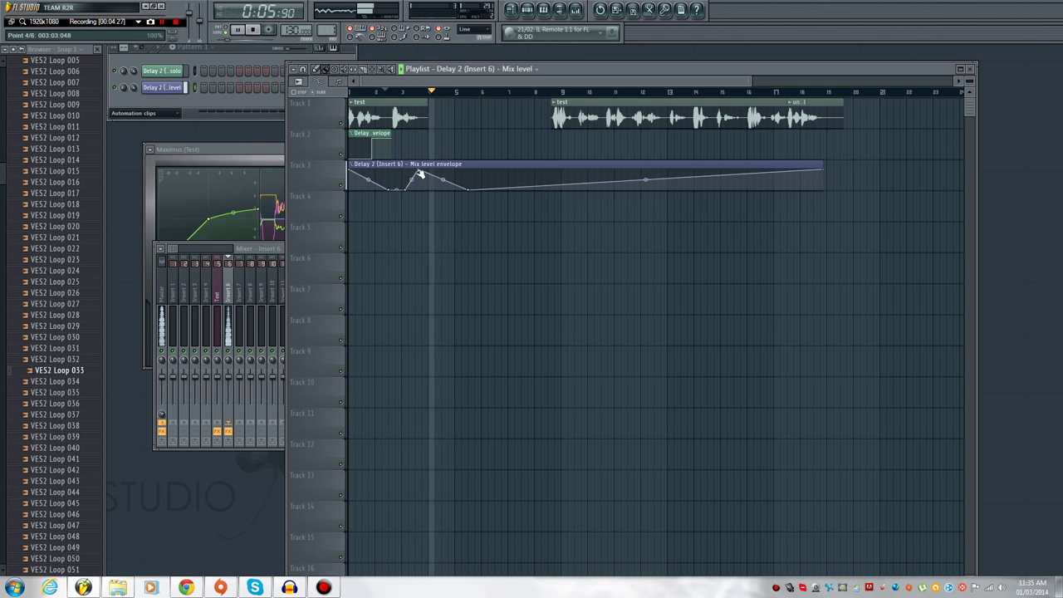
key(ctrl+z)
click(390, 92)
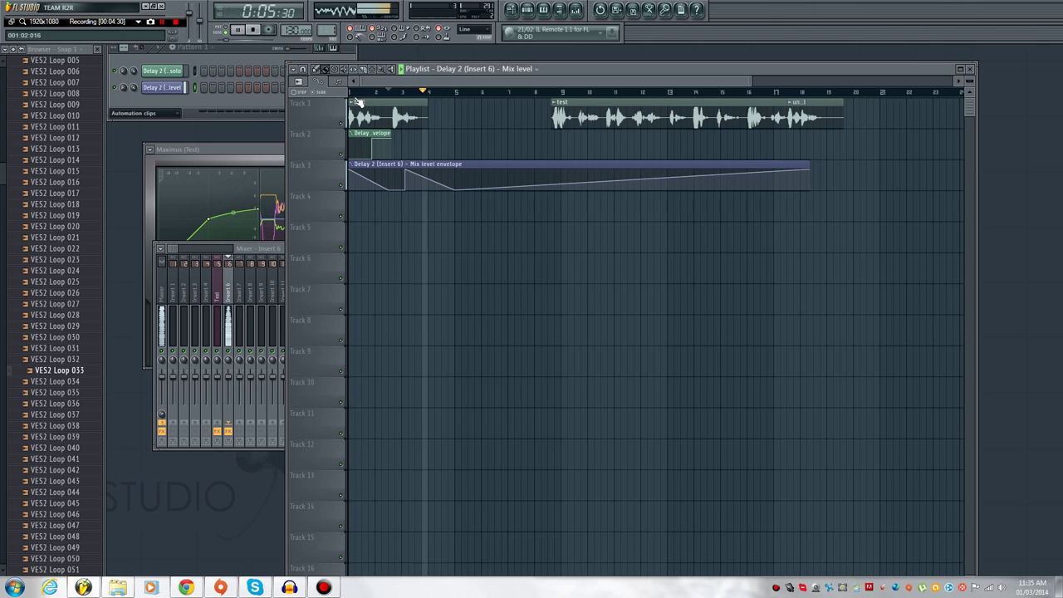
click(253, 30)
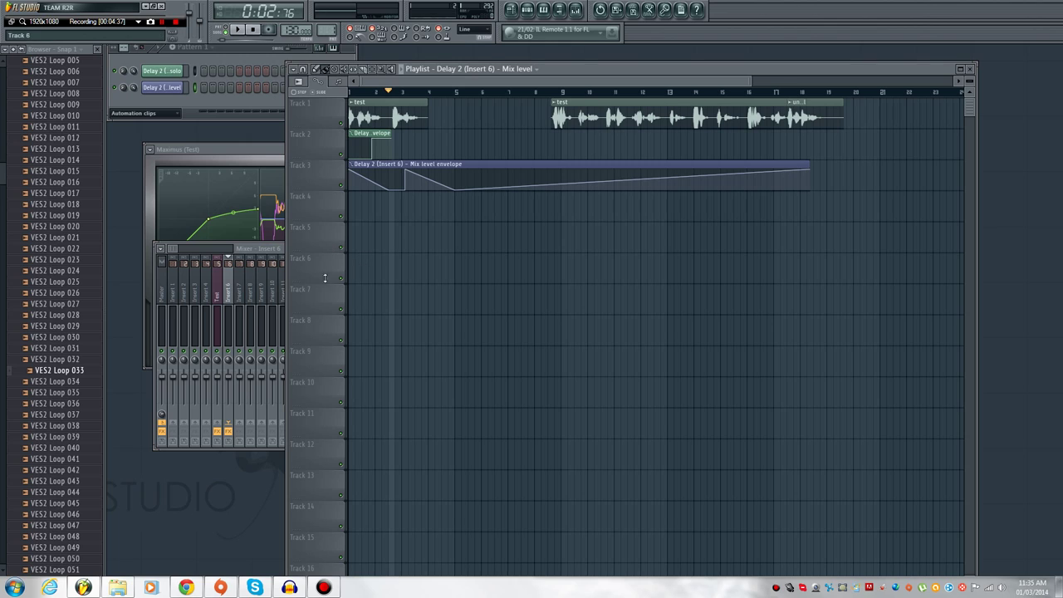
Step: Audition the Test insert's effects, including Fruity Bass Boost, further along the timeline
click(237, 303)
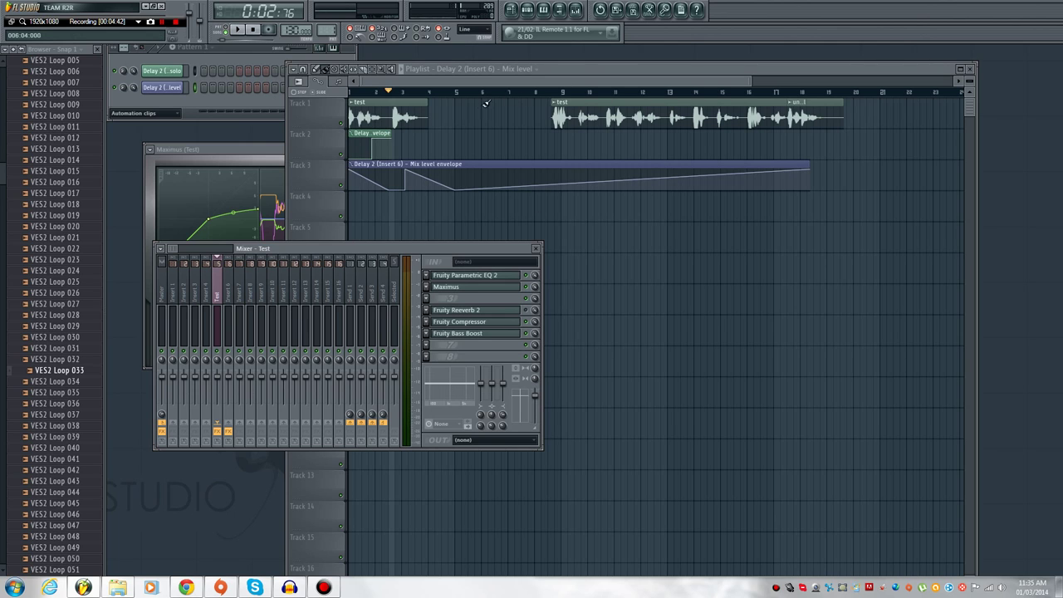
click(548, 94)
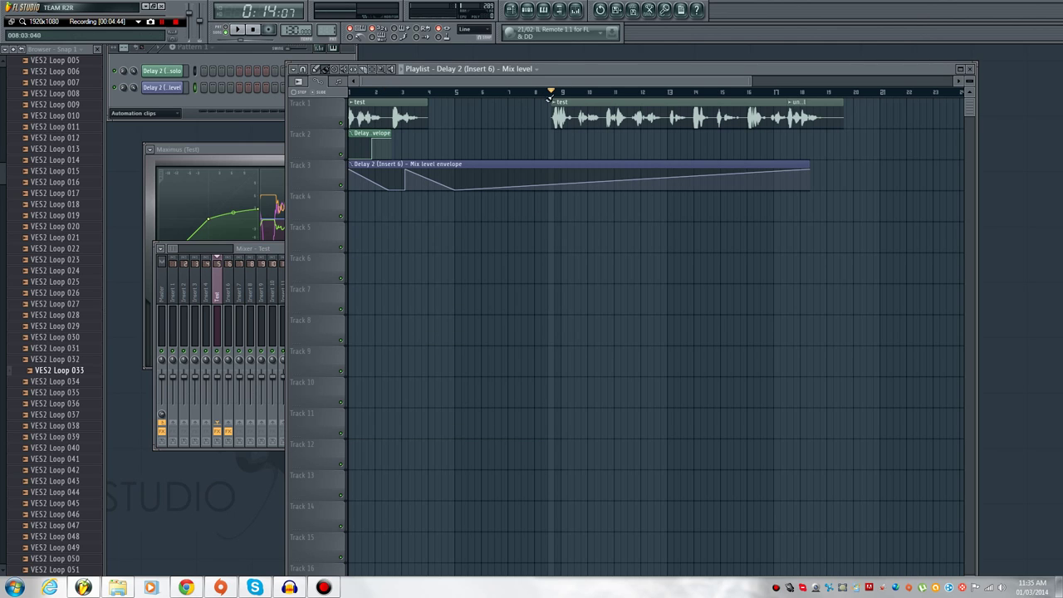
click(284, 249)
click(524, 333)
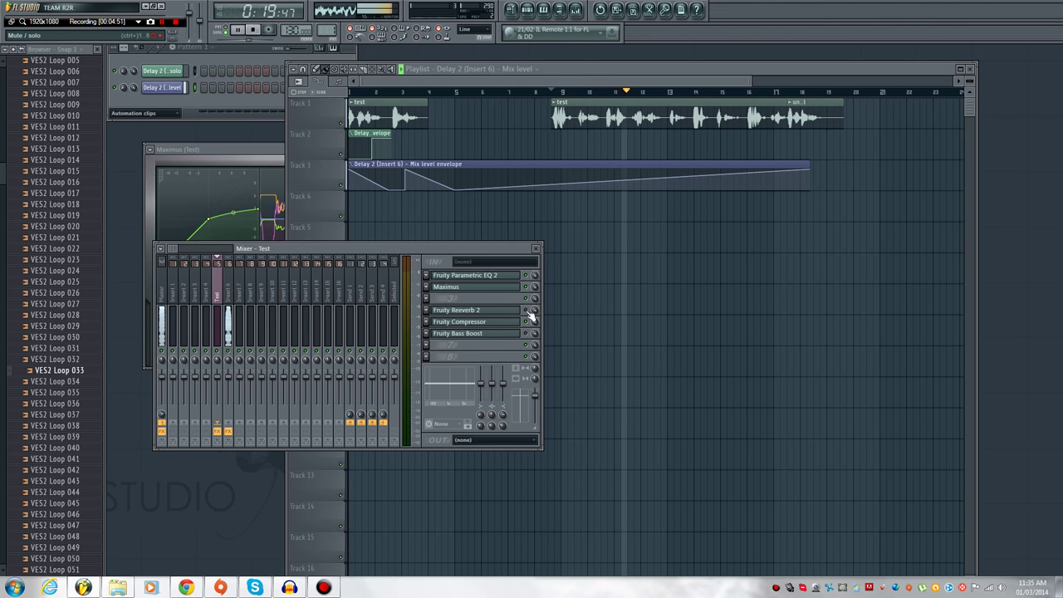
Step: Replay from around bar 8 with Insert 6's effects shown, stop, and bring up Bandicam
click(229, 315)
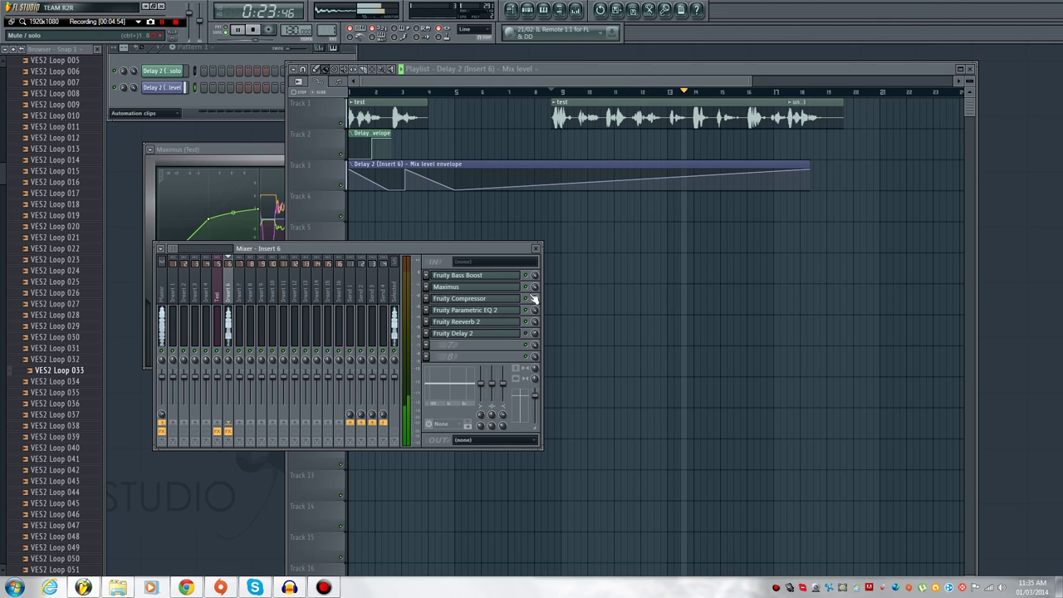
click(550, 91)
click(530, 277)
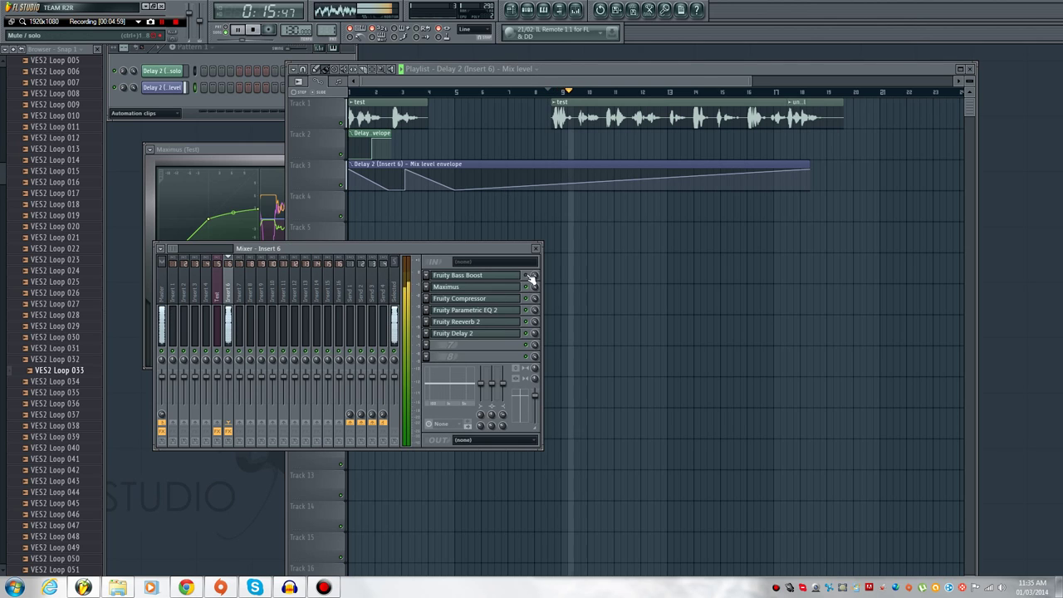
click(550, 91)
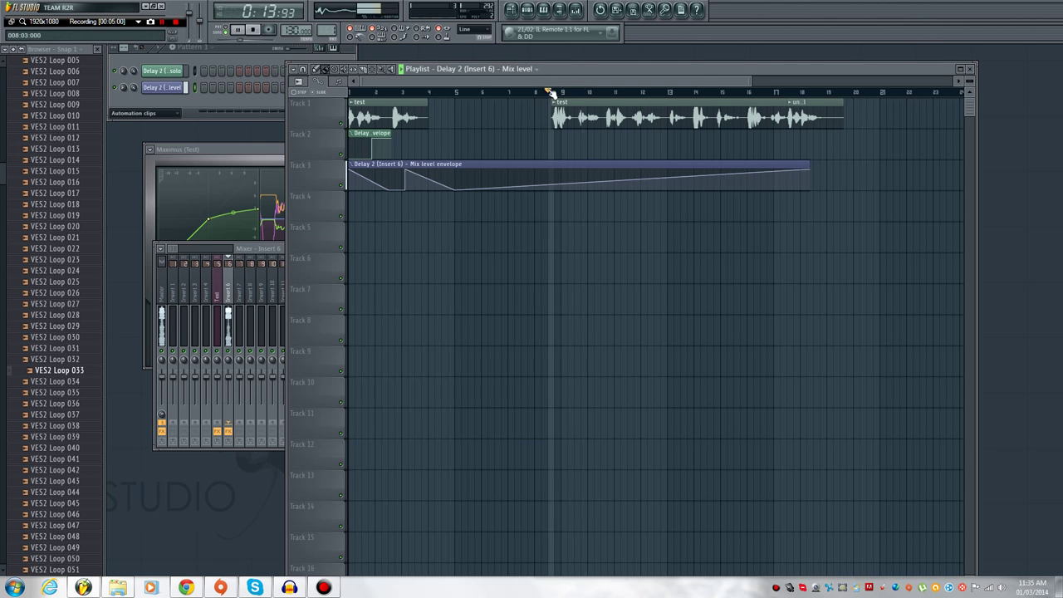
click(254, 30)
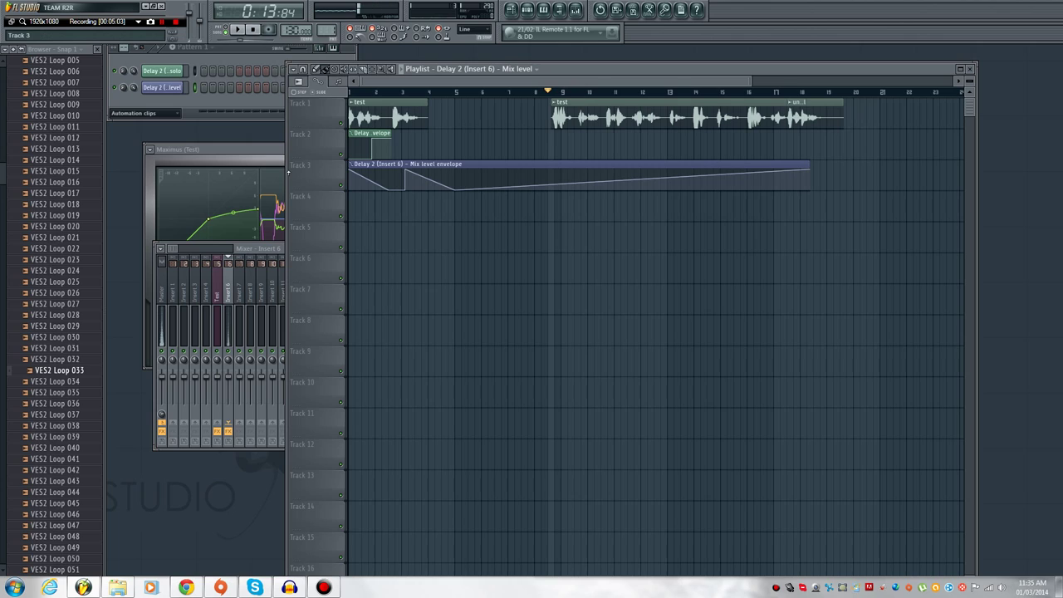
click(324, 587)
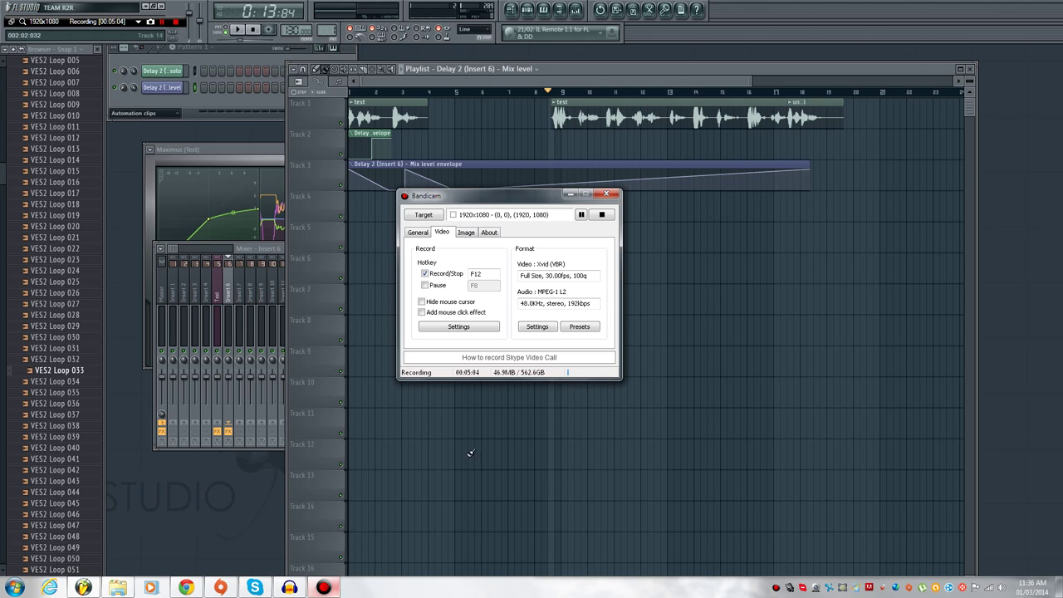